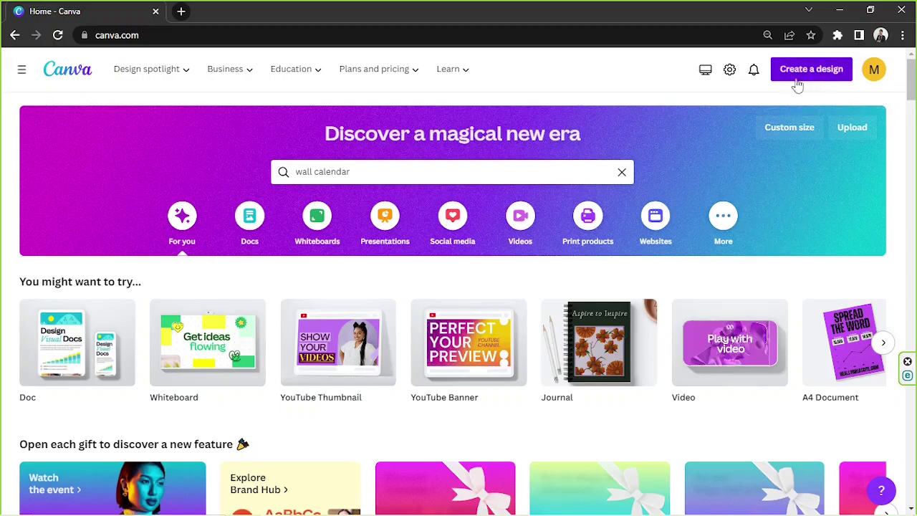
Choose Custom size and enter 1080 px for width and 1080 px for height
left_click(821, 74)
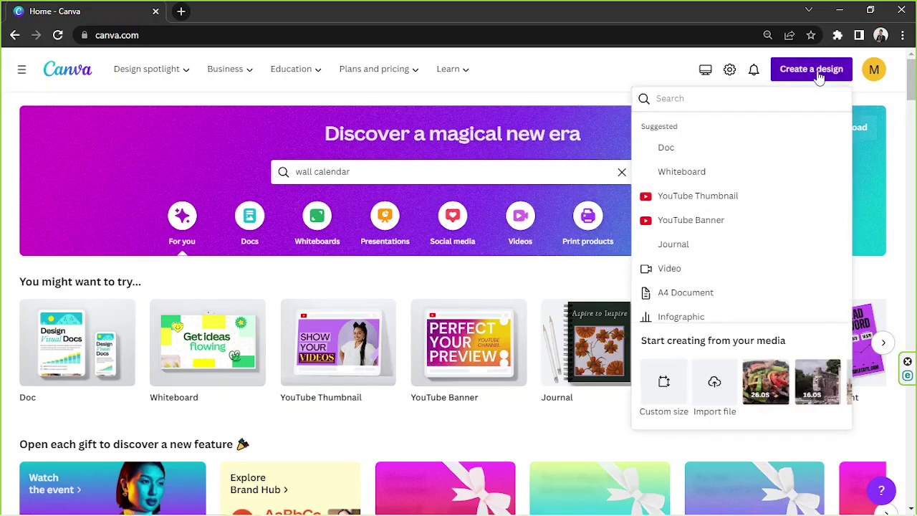
left_click(664, 387)
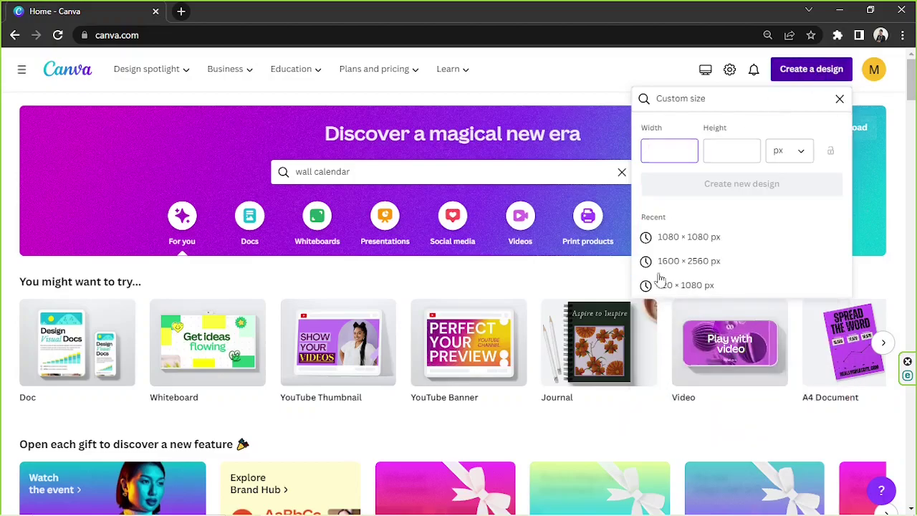
left_click(726, 151)
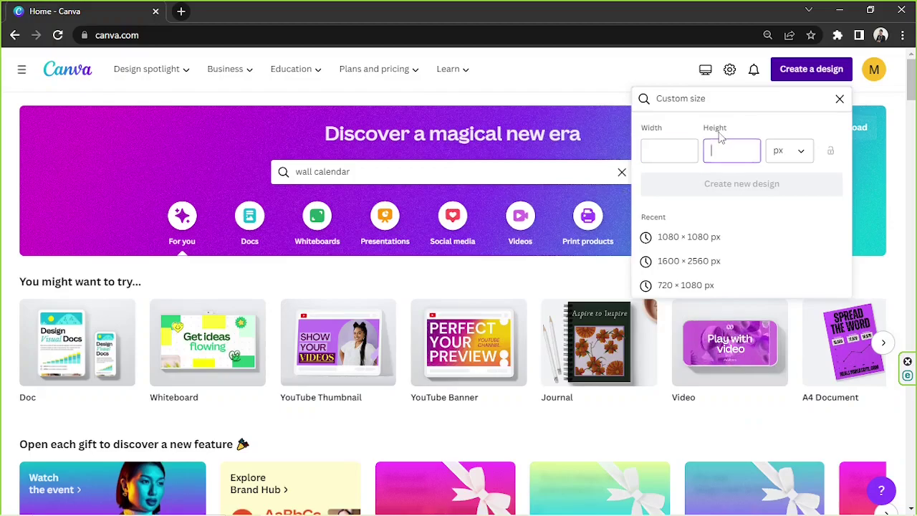
left_click(677, 146)
type("1080")
key("Tab")
type("1080")
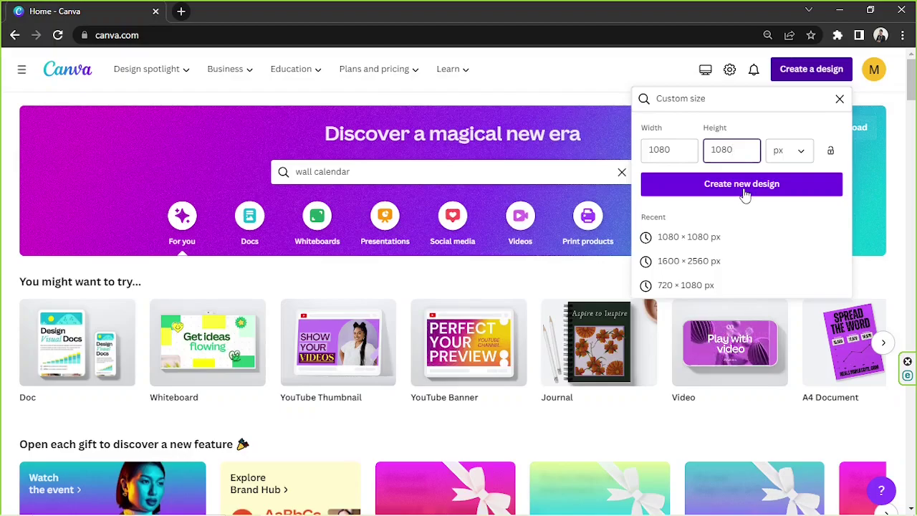
Dismiss the custom size and browse all 318 'wall calendar' template results
left_click(645, 74)
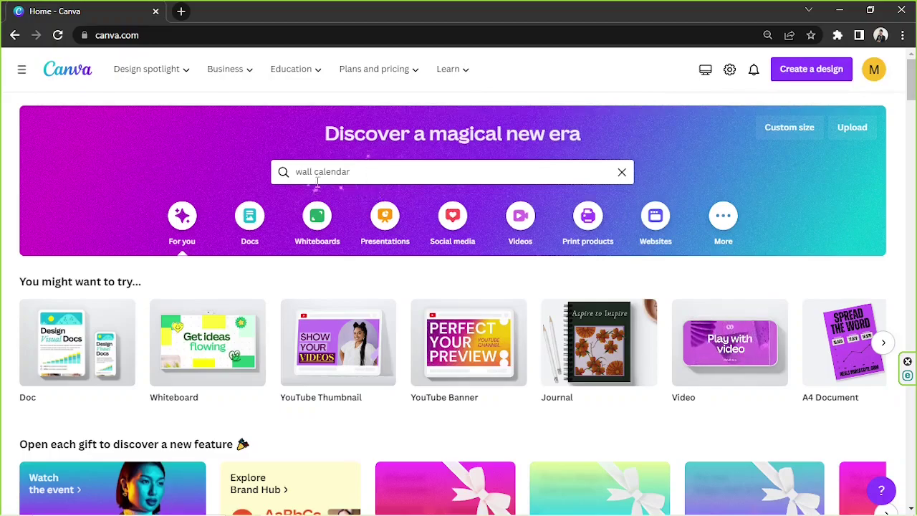
left_click(364, 172)
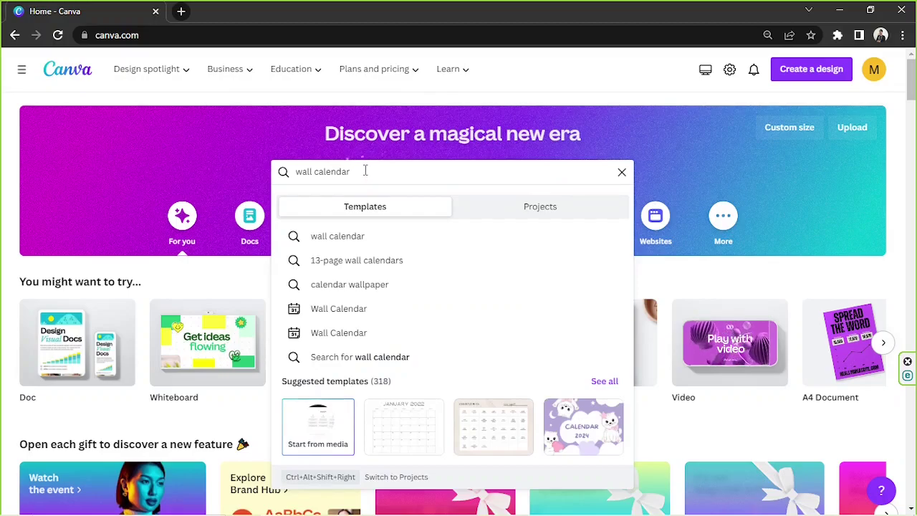
left_click(604, 382)
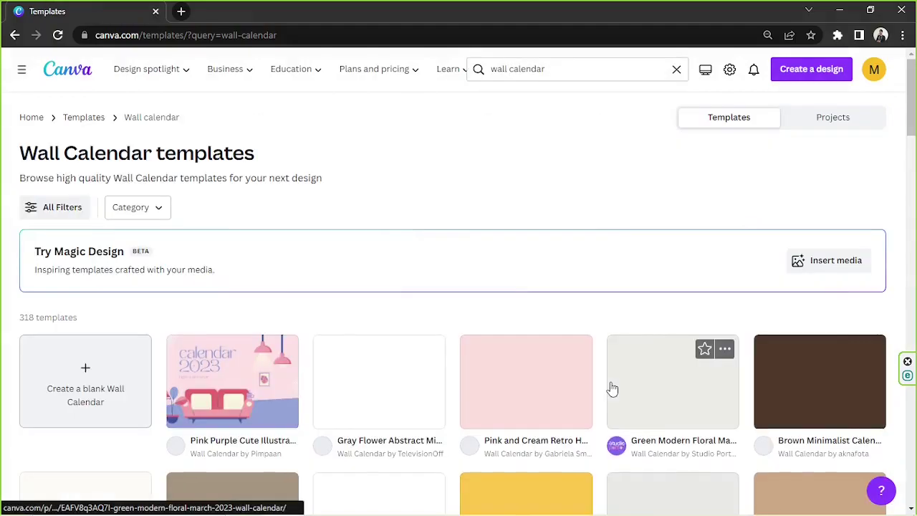
scroll(912, 108, "down", 2)
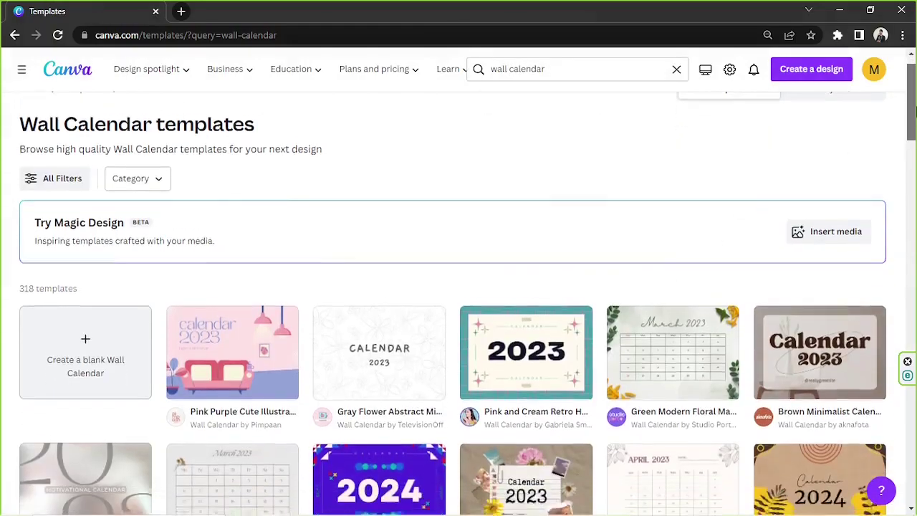
left_click_drag(912, 108, 913, 147)
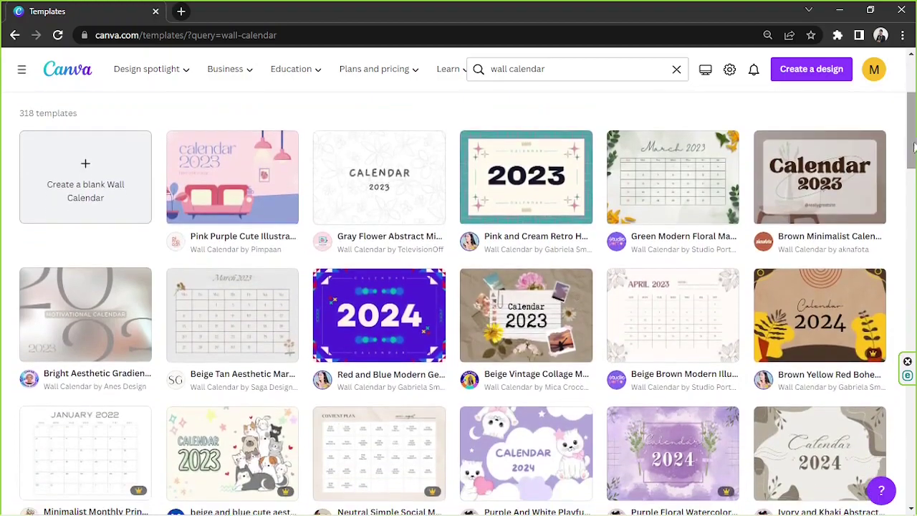
scroll(910, 146, "down", 4)
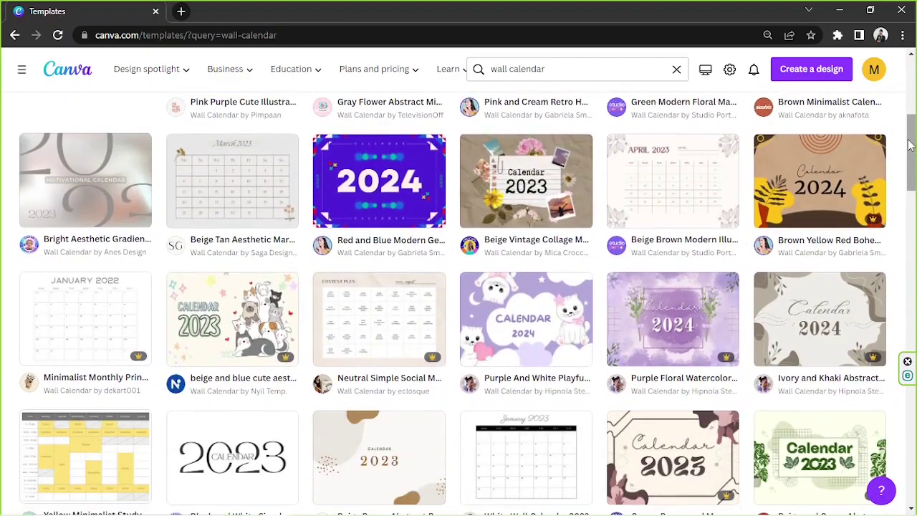
scroll(910, 146, "down", 1)
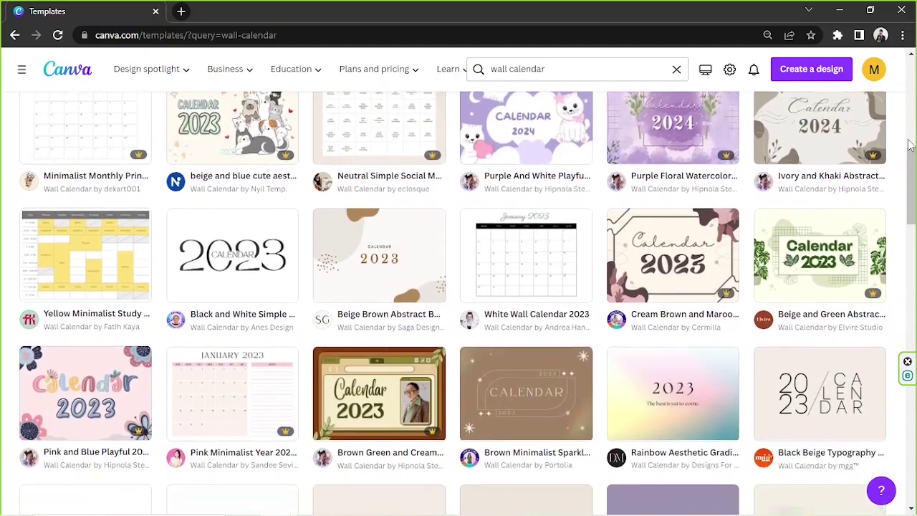
scroll(910, 145, "down", 1)
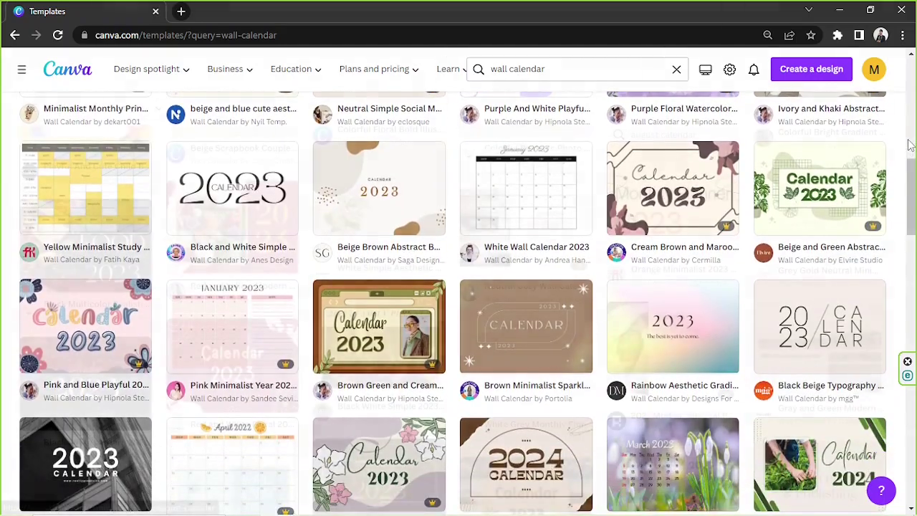
scroll(910, 145, "down", 5)
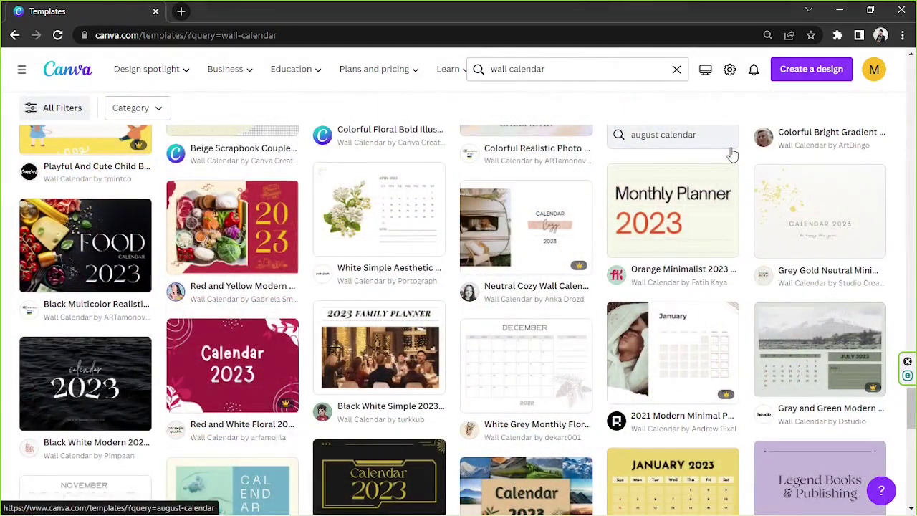
Open the White Simple Aesthetic Monthly Wall Calendar template and test-select its page elements
left_click(415, 225)
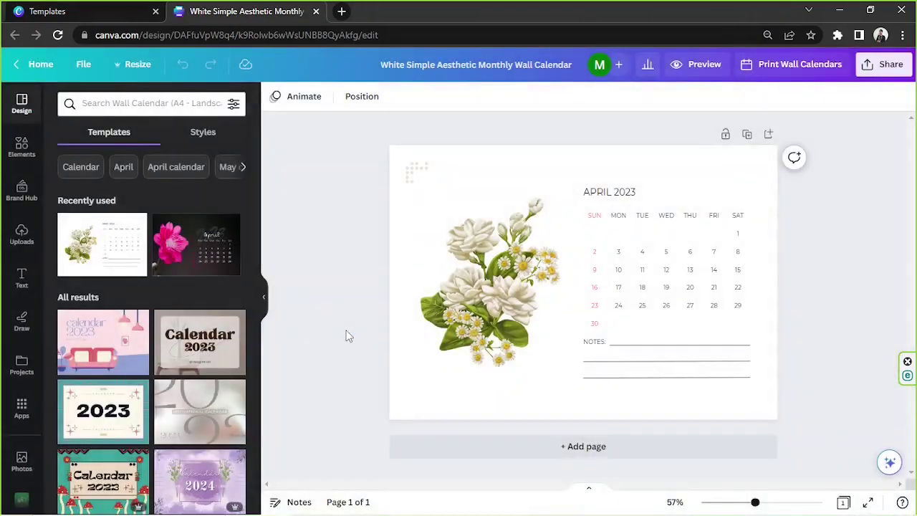
left_click_drag(357, 161, 793, 402)
left_click(841, 308)
Browse further templates in the Design panel, then select the April 2023 page background
scroll(179, 306, "down", 3)
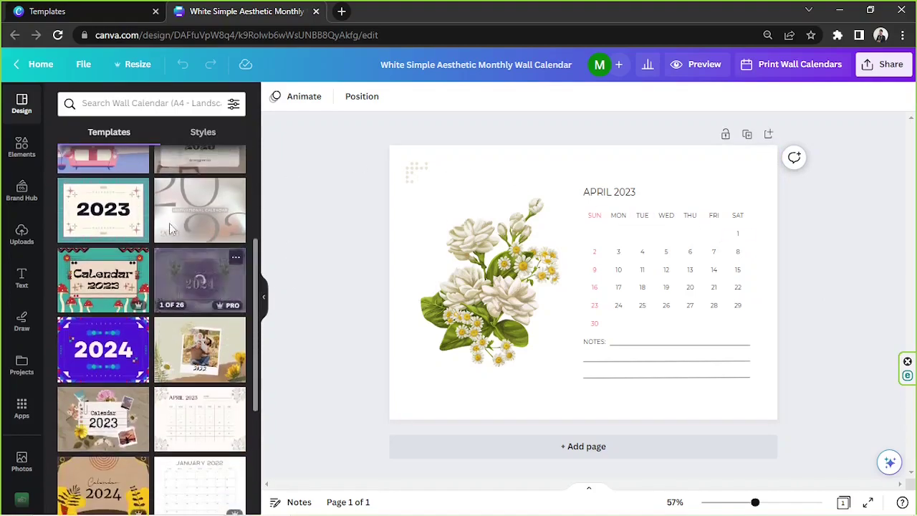
scroll(190, 281, "down", 3)
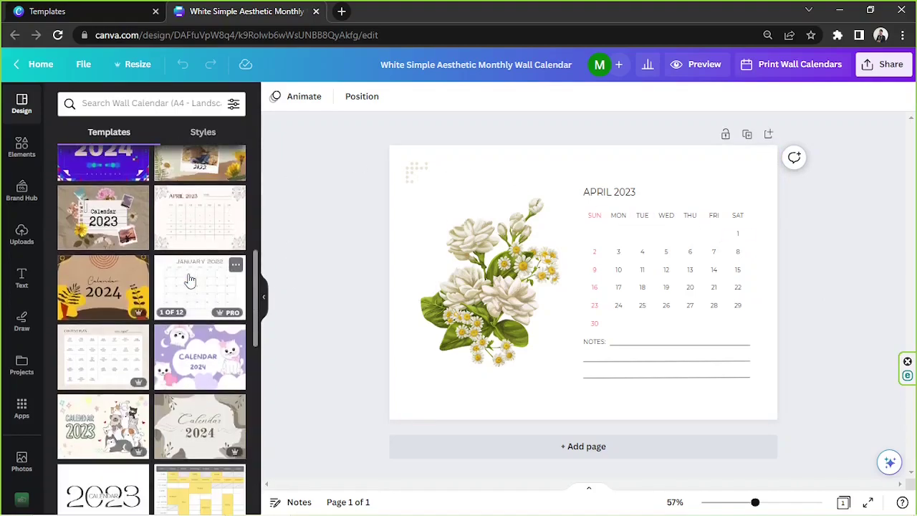
scroll(190, 281, "down", 2)
scroll(189, 281, "down", 3)
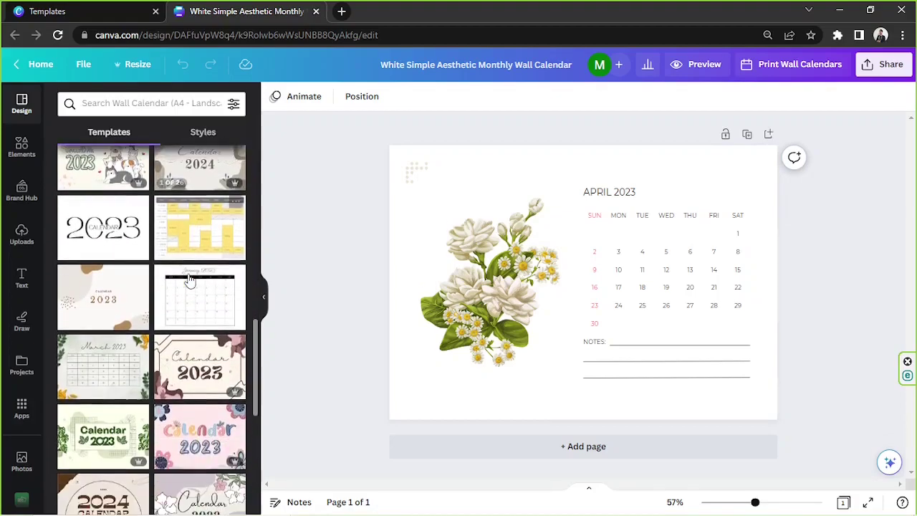
scroll(190, 280, "down", 2)
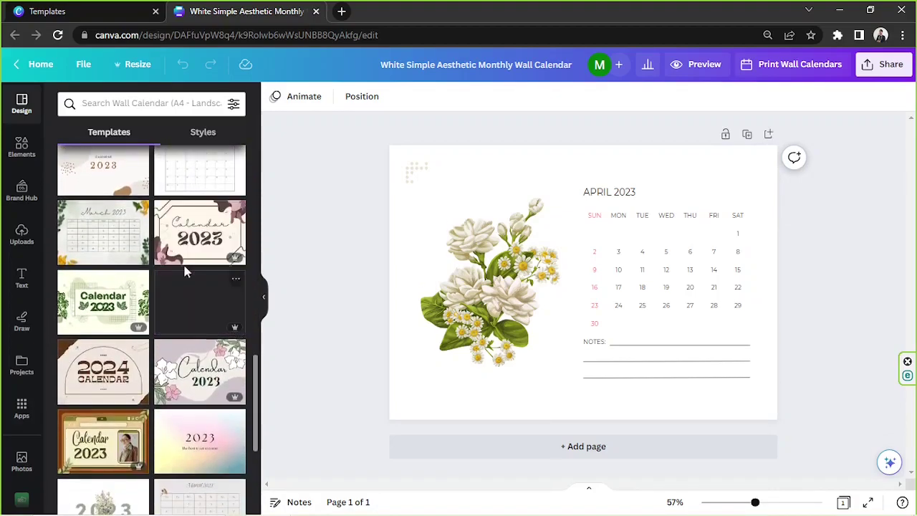
left_click(133, 101)
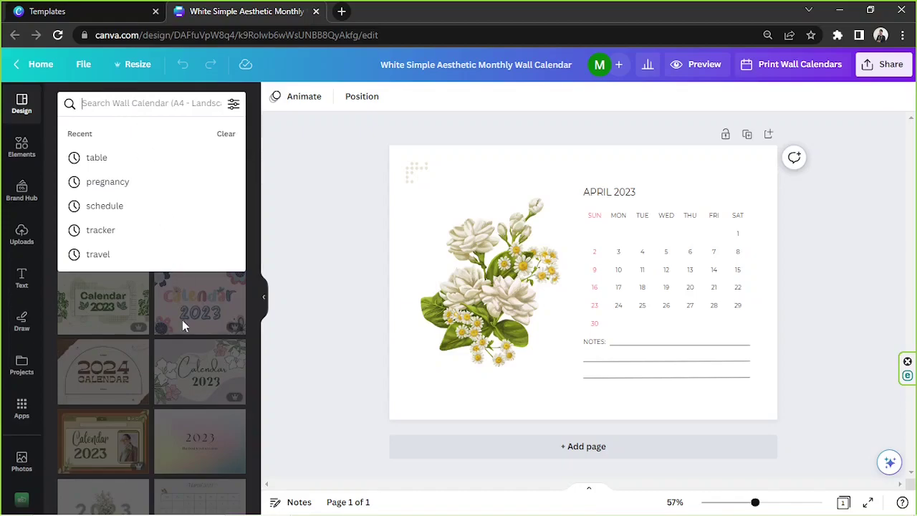
left_click(255, 323)
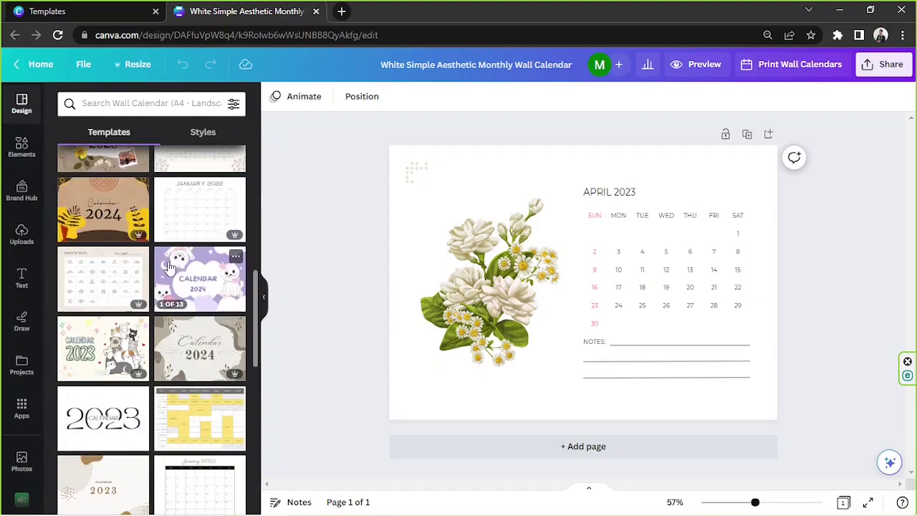
left_click(411, 236)
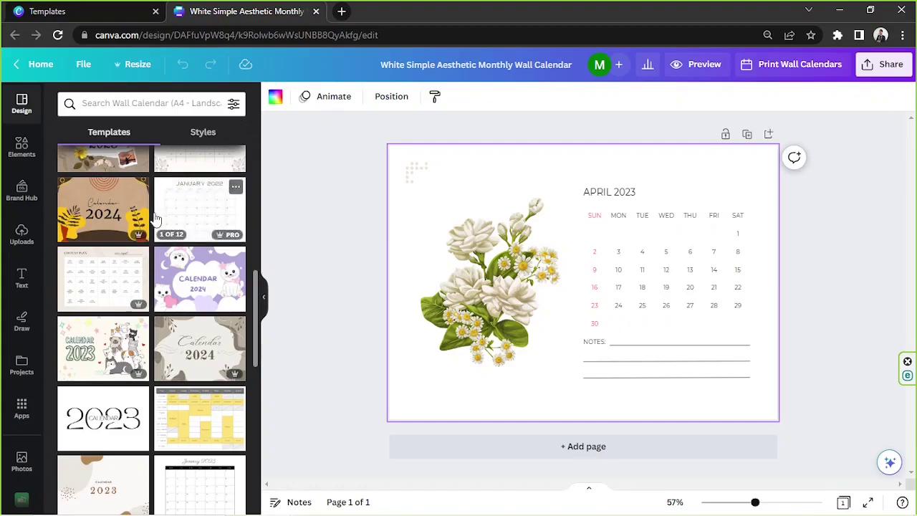
Search Elements for 'bakcground' and browse the Graphics and Photos results
left_click(22, 145)
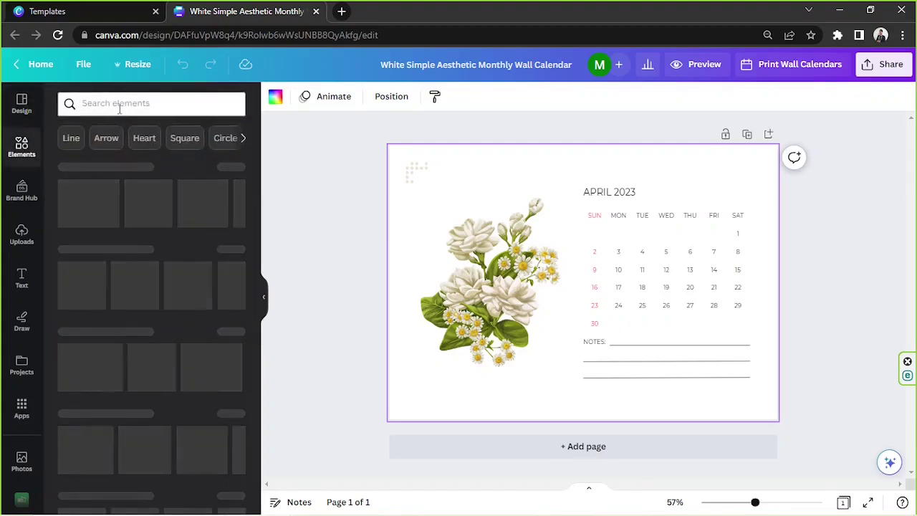
type("bakcground")
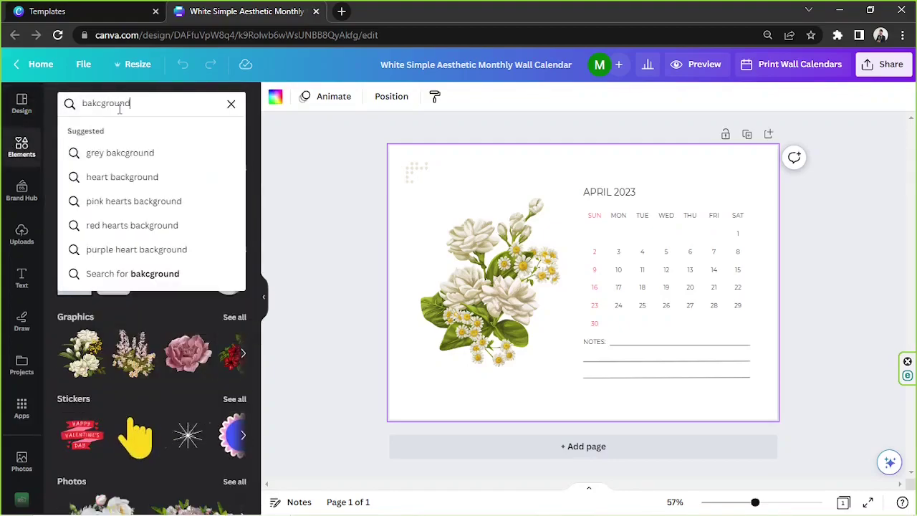
key("Return")
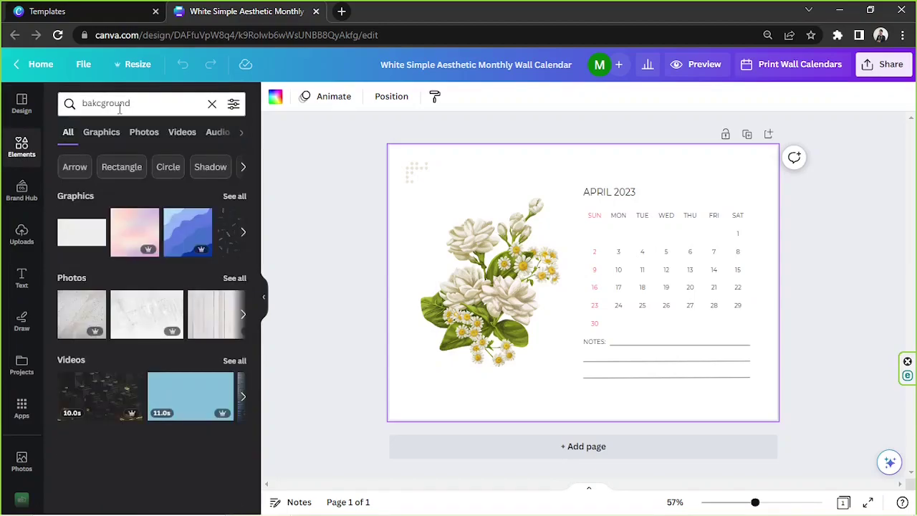
left_click(93, 136)
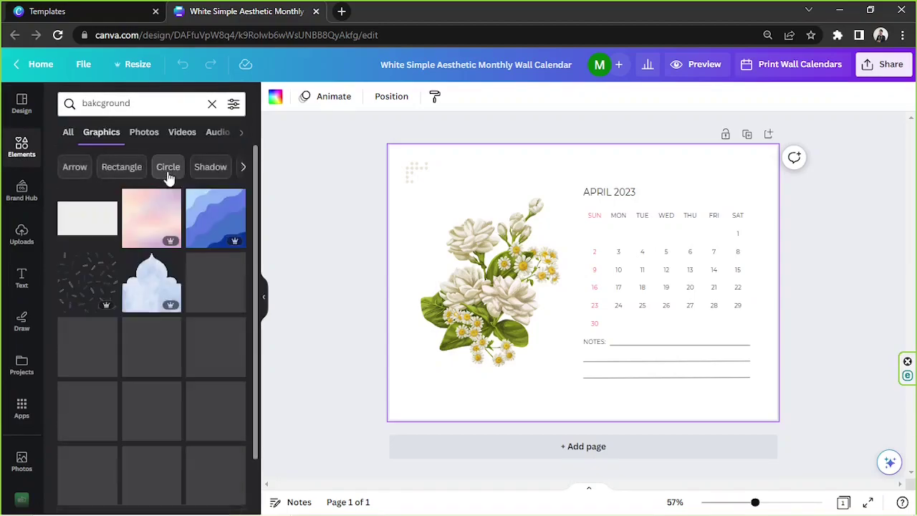
left_click(143, 134)
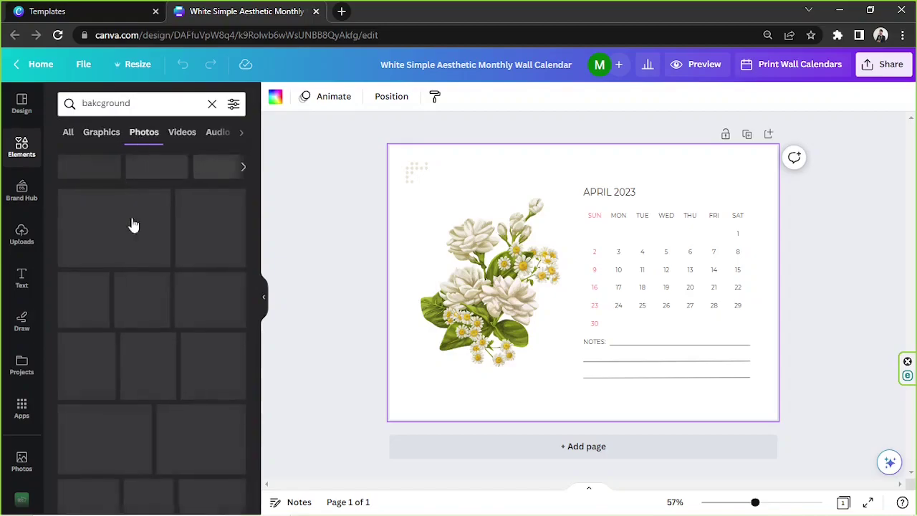
scroll(167, 215, "down", 3)
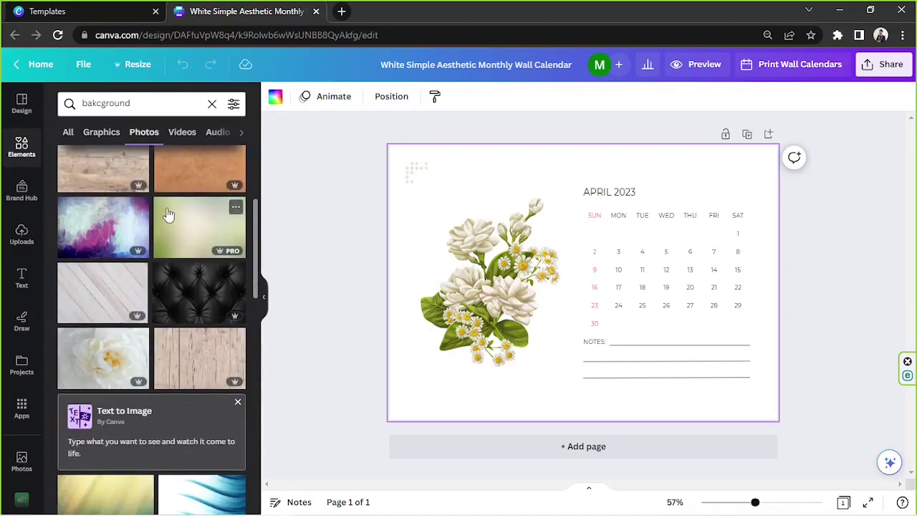
scroll(164, 214, "down", 3)
scroll(161, 212, "down", 2)
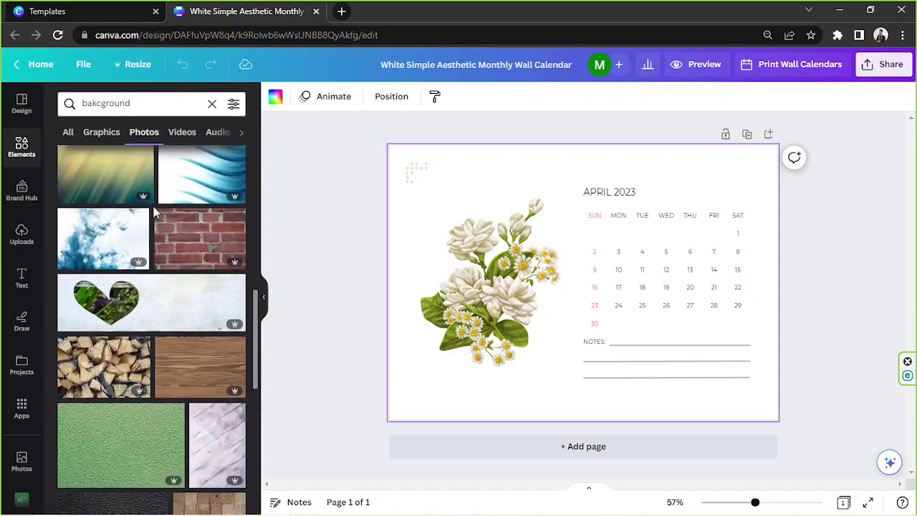
scroll(154, 212, "down", 2)
scroll(153, 208, "down", 2)
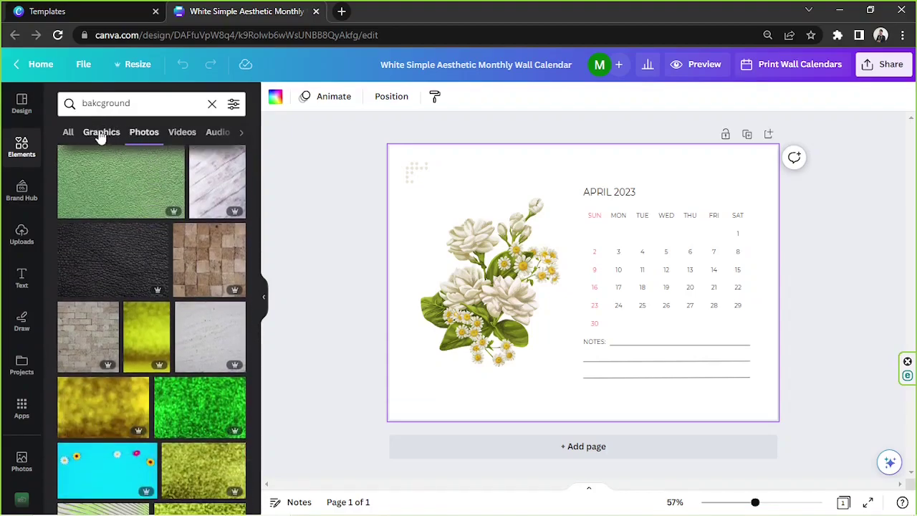
left_click(101, 136)
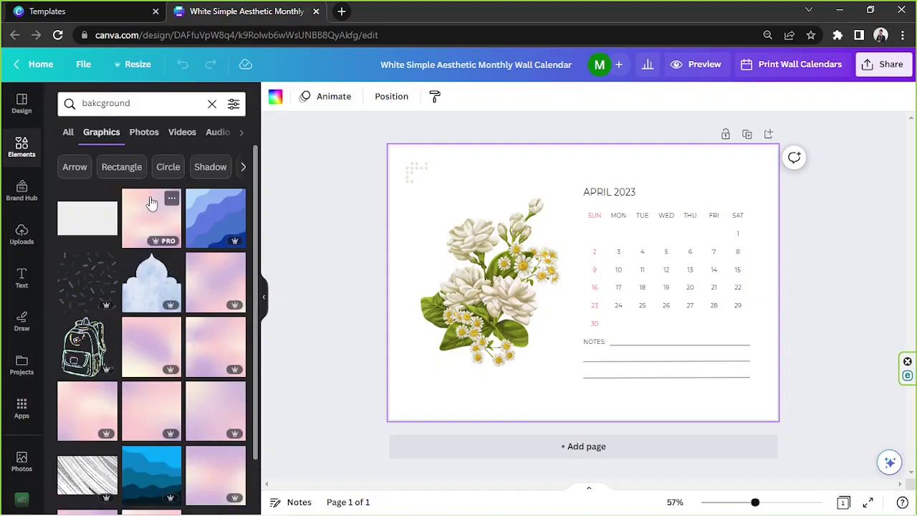
scroll(151, 204, "down", 1)
scroll(150, 208, "down", 3)
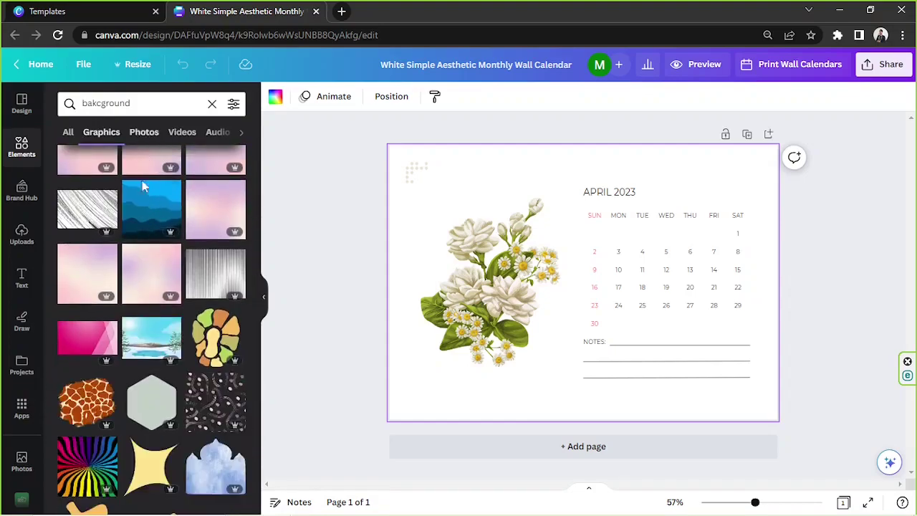
Correct the search to 'background' and scroll through the graphic results
left_click(101, 103)
key("BackSpace")
key("BackSpace")
type("ck")
key("Return")
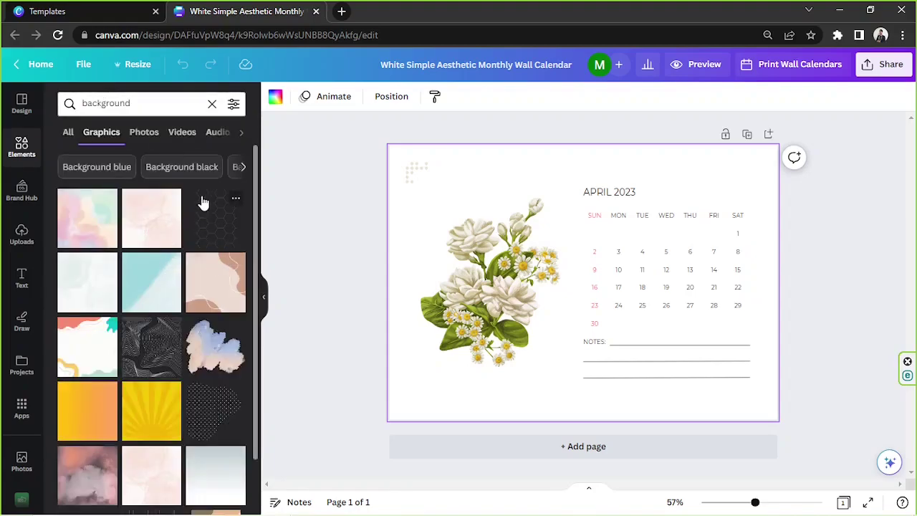
scroll(201, 207, "down", 2)
scroll(202, 208, "down", 5)
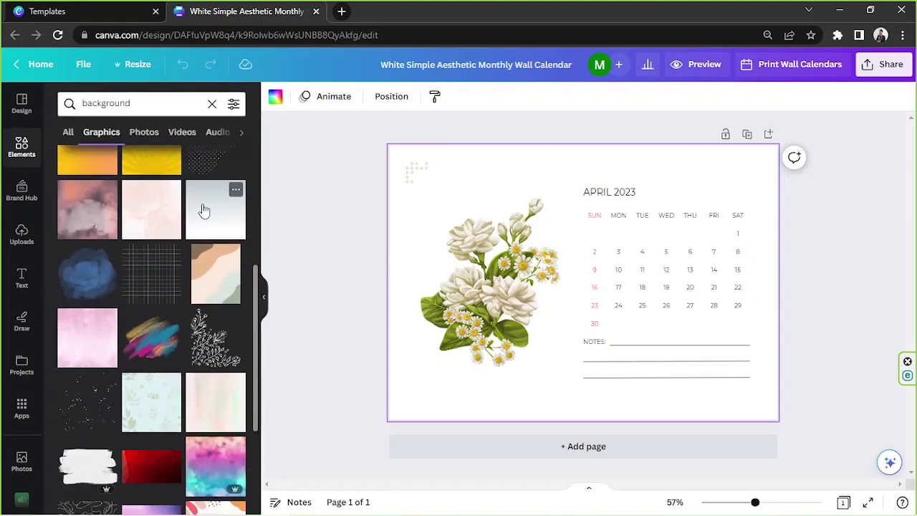
scroll(202, 211, "down", 5)
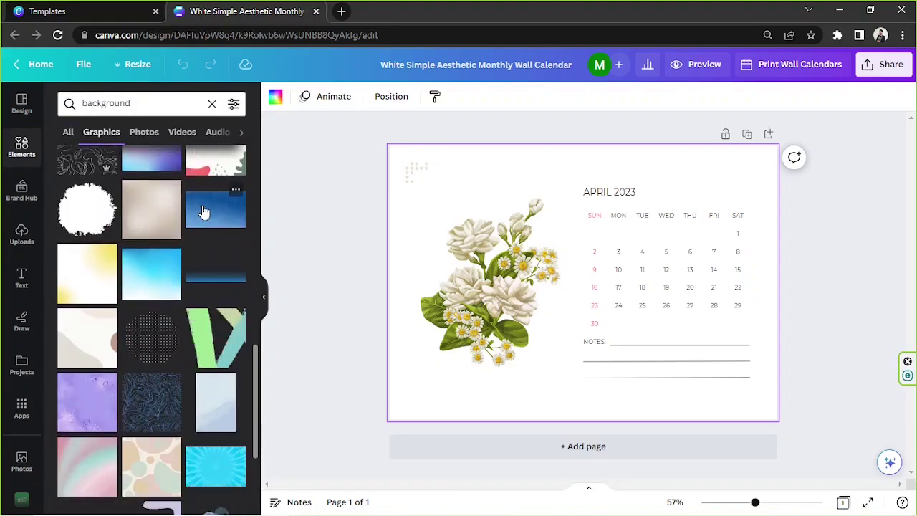
scroll(202, 211, "down", 4)
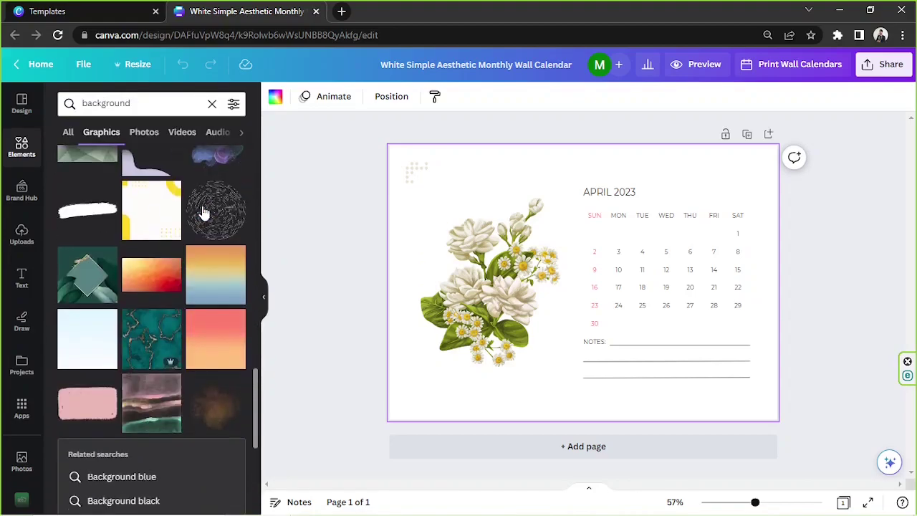
scroll(202, 211, "down", 3)
scroll(202, 211, "down", 1)
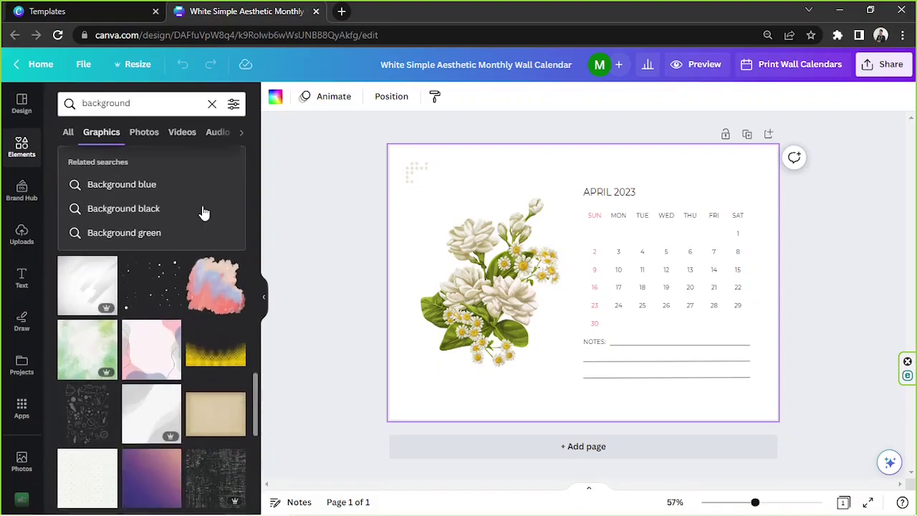
Add the pink abstract graphic and set it as the page background
left_click(146, 348)
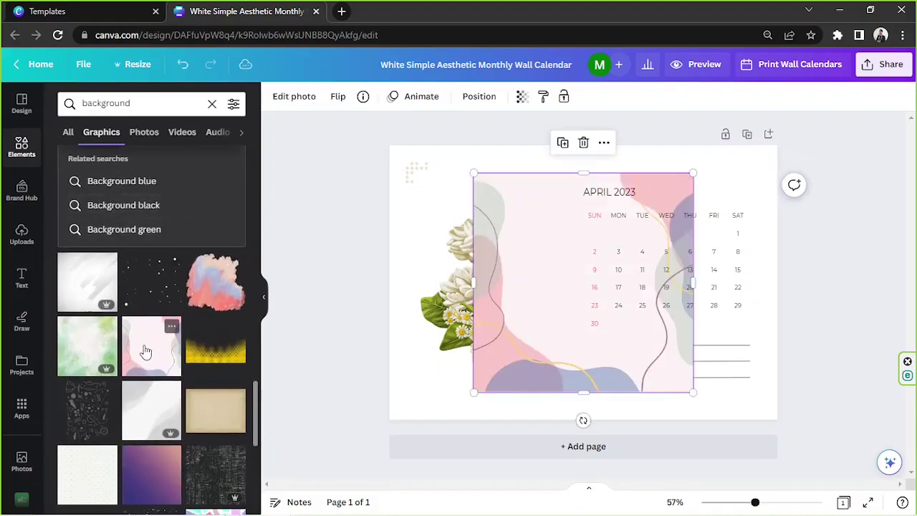
right_click(533, 273)
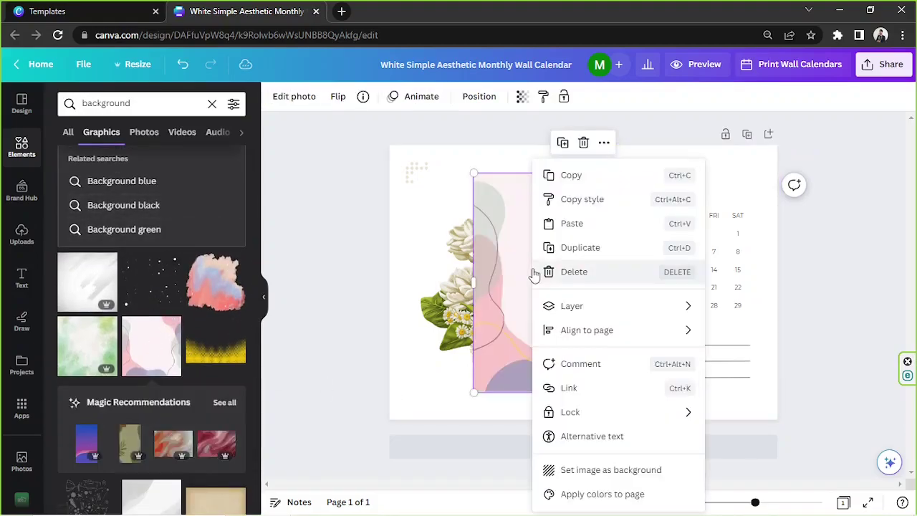
left_click(594, 471)
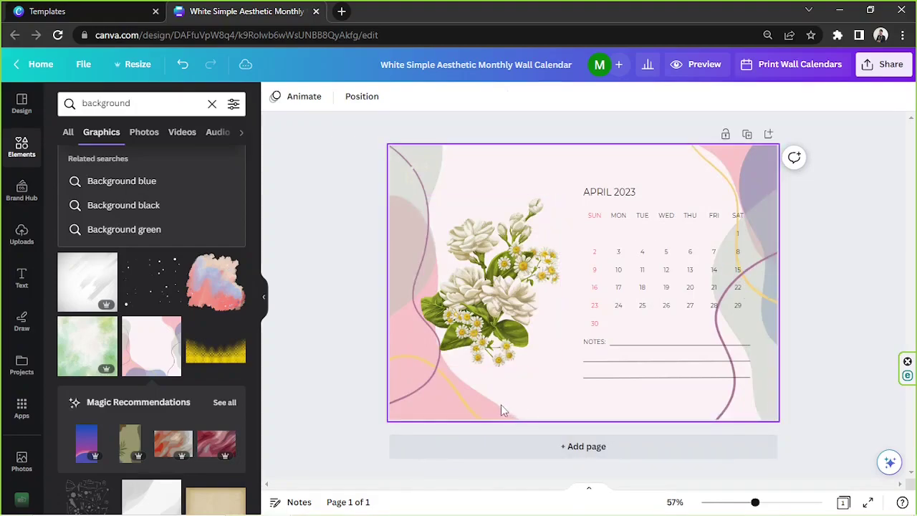
Zoom out and shift the background image slightly down within the page
left_click_drag(755, 502, 745, 501)
left_click(559, 356)
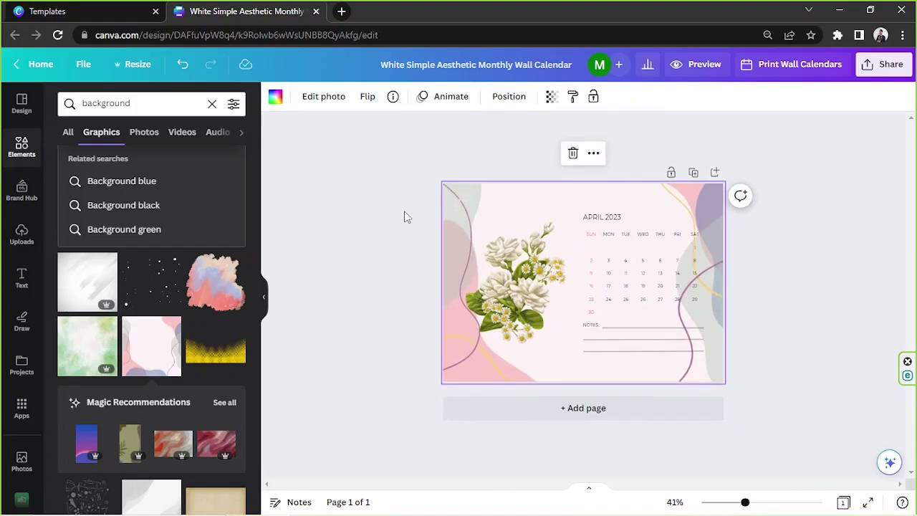
double_click(549, 191)
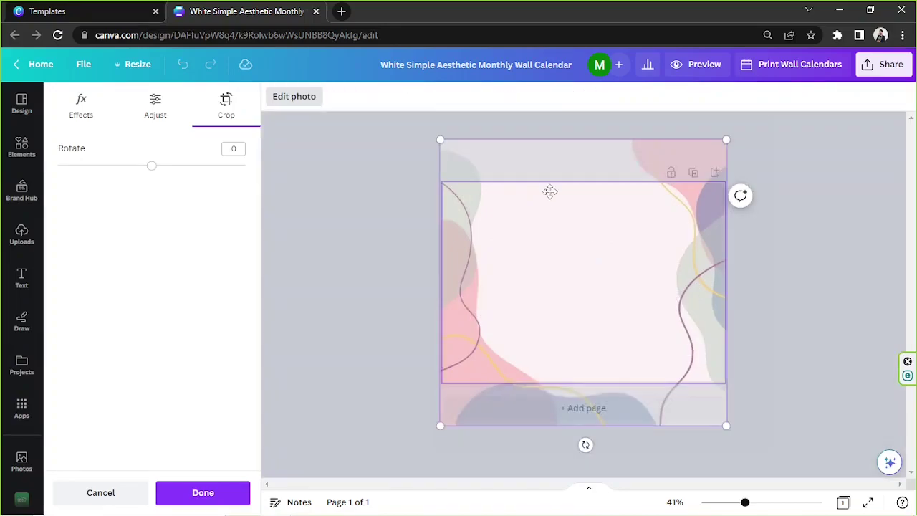
mouse_move(549, 190)
left_mouse_down()
mouse_move(545, 246)
mouse_move(543, 191)
mouse_move(540, 204)
left_mouse_up()
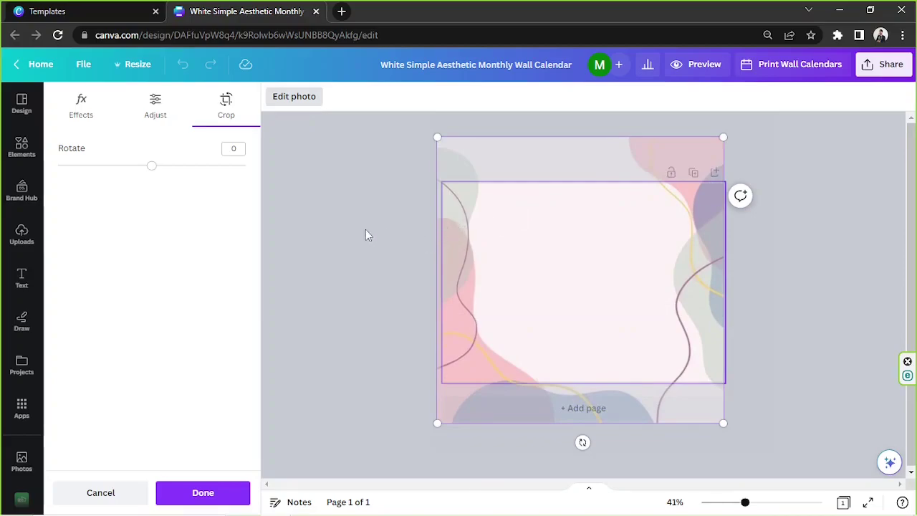
Give the pink background a transparency of 75 and delete the white flower bouquet
left_click(212, 494)
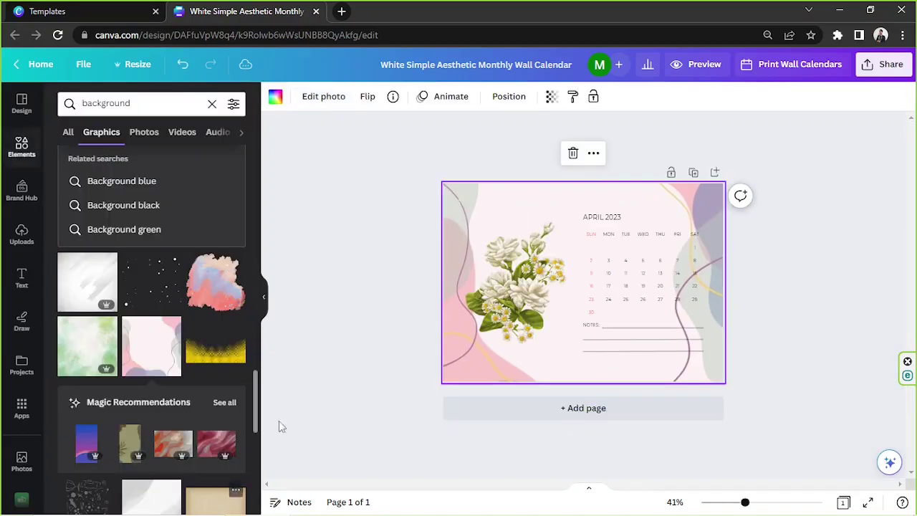
left_click(319, 296)
left_click(493, 202)
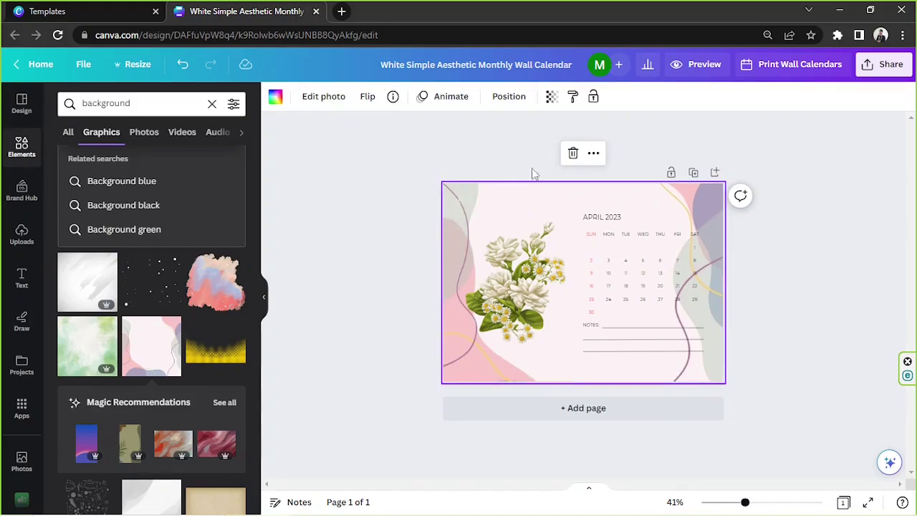
left_click(551, 98)
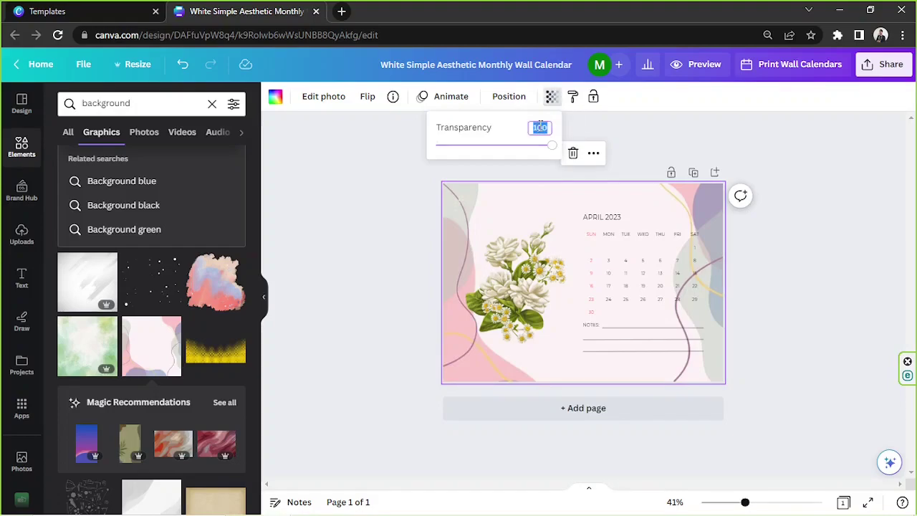
left_click(540, 126)
type("75")
key("Return")
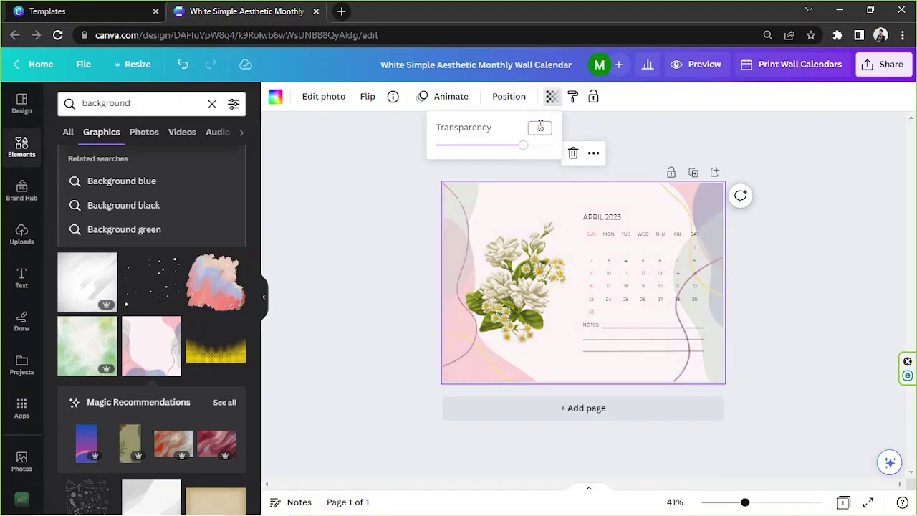
key("Escape")
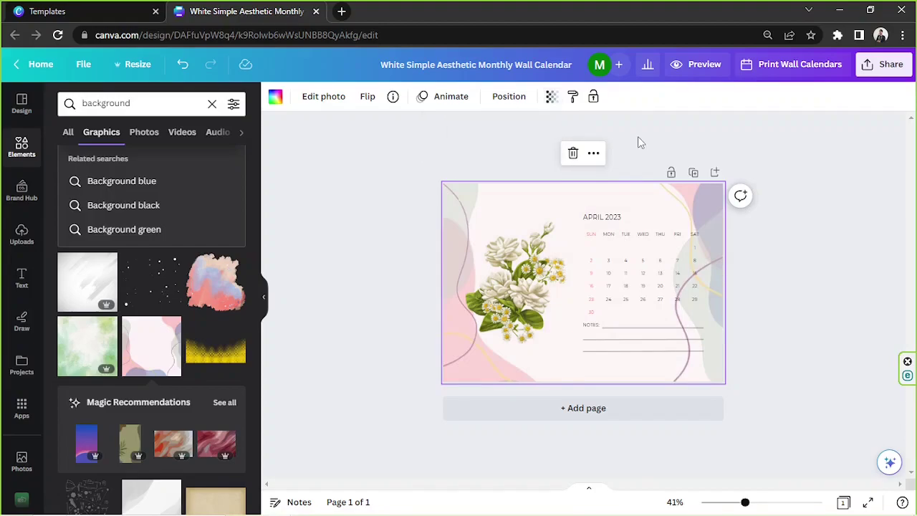
left_click(522, 268)
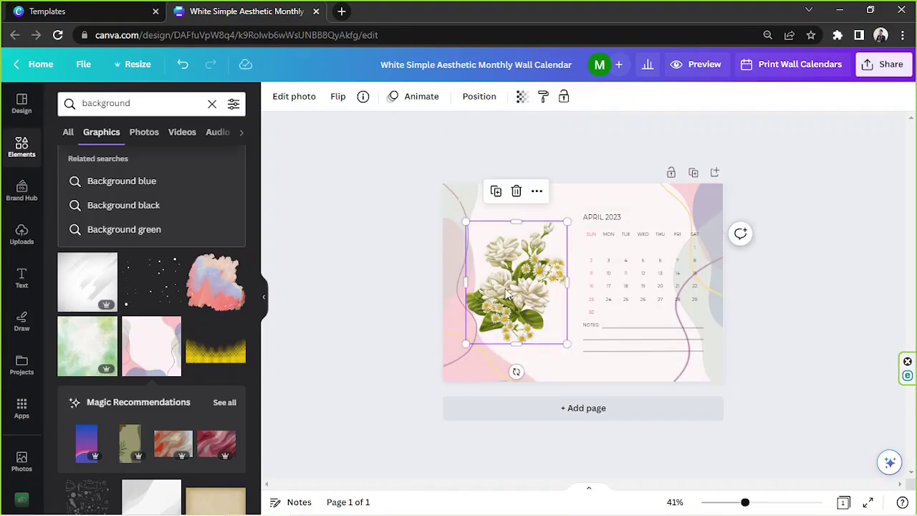
key("Delete")
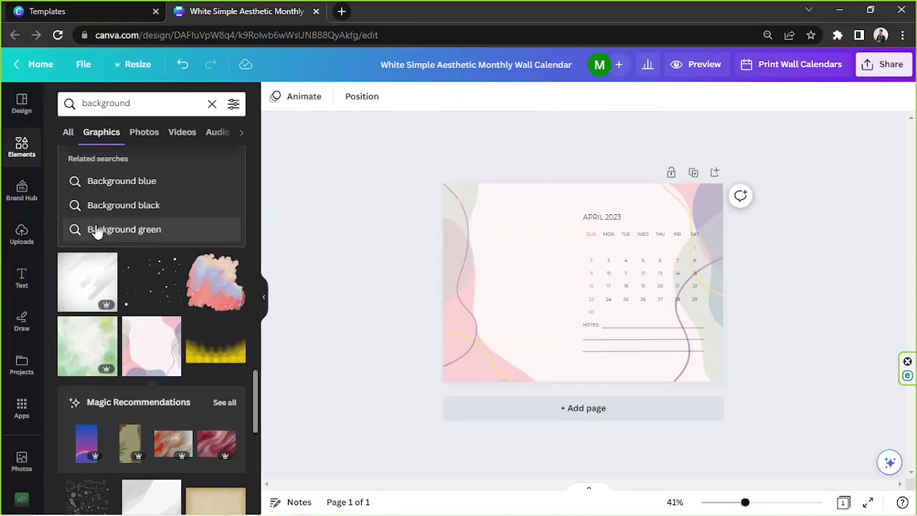
Zoom in and move the whole calendar grid toward the left side
left_click_drag(750, 505, 761, 502)
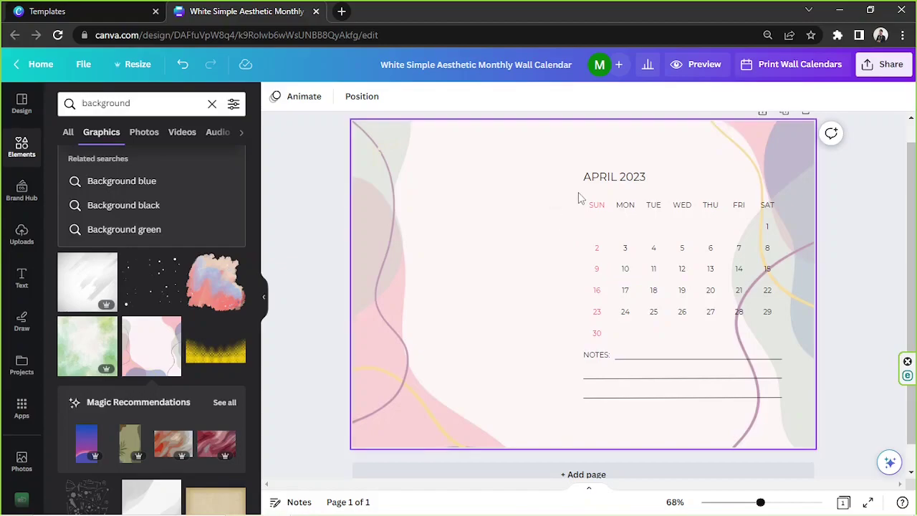
left_click_drag(587, 200, 804, 412)
left_click_drag(756, 329, 536, 303)
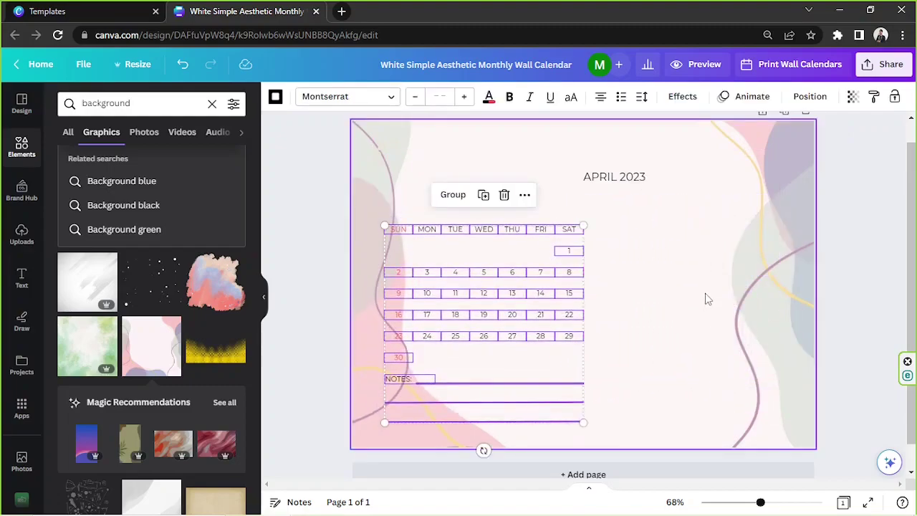
left_click(633, 213)
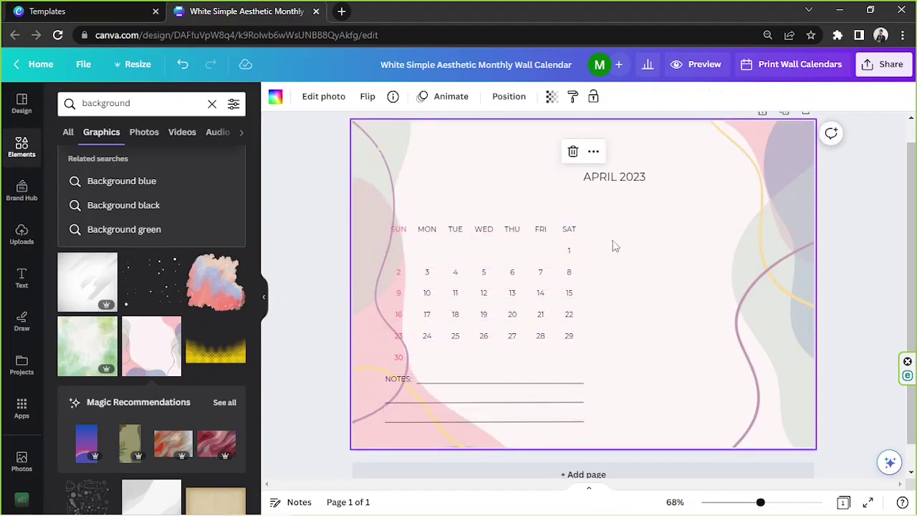
Move the APRIL 2023 title left, enlarge it, and realign the grid beneath
left_click_drag(630, 183, 429, 184)
left_click_drag(507, 177, 569, 171)
left_click_drag(504, 196, 510, 190)
left_click_drag(419, 360, 419, 348)
left_click(328, 296)
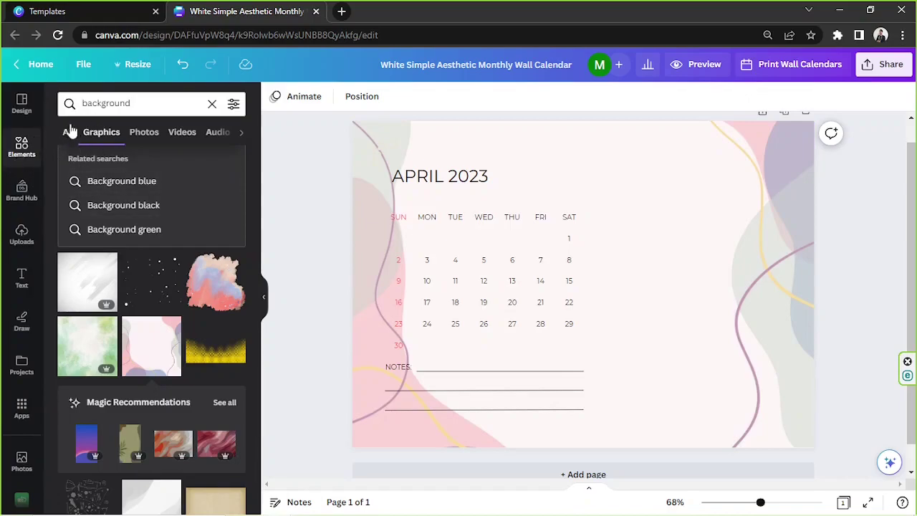
Search Elements for 'rectangle' and scroll through the results
left_click(158, 109)
type("re")
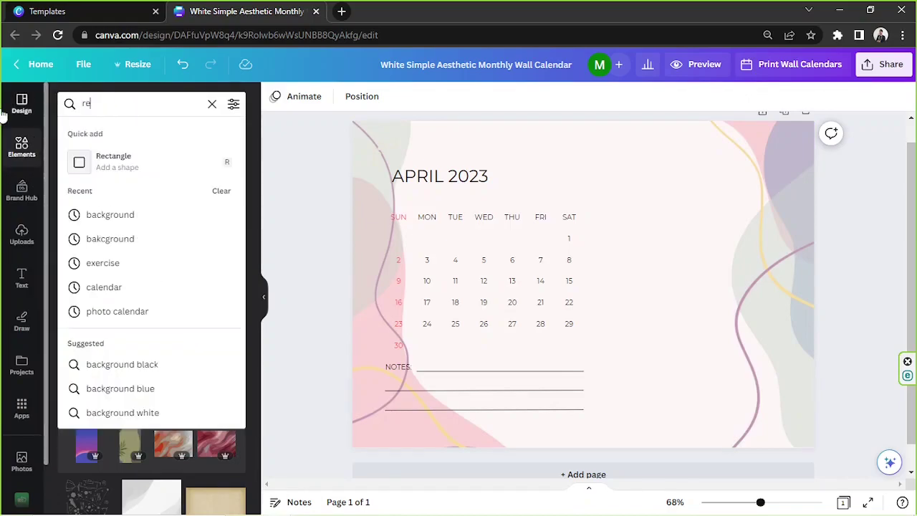
type("cta")
key("BackSpace")
type("ag")
key("BackSpace")
key("Return")
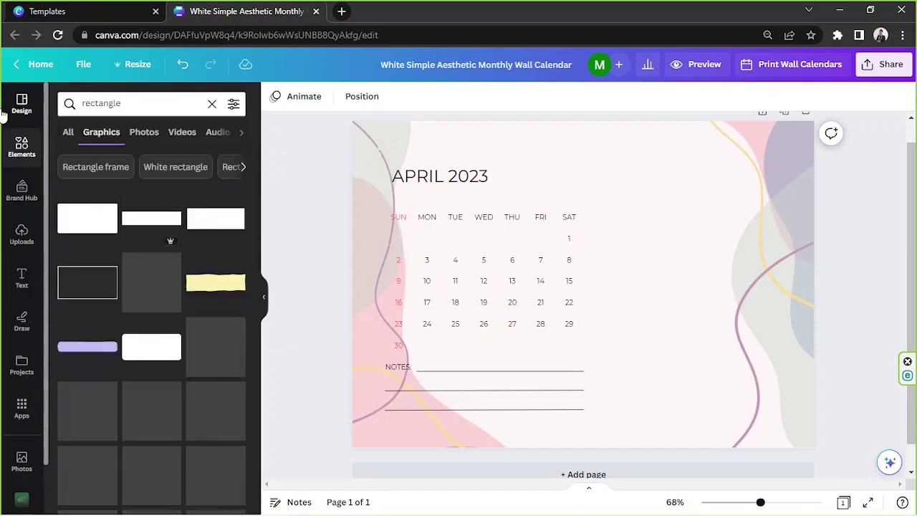
scroll(166, 244, "down", 5)
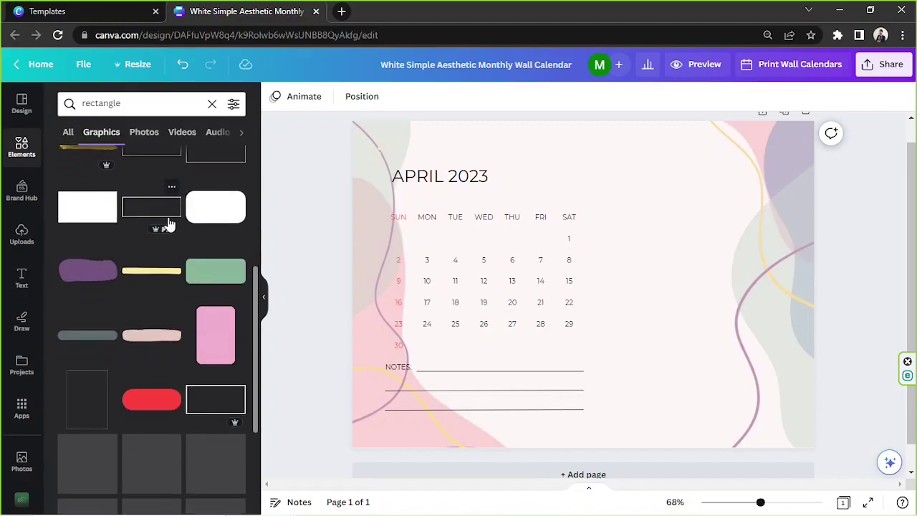
scroll(169, 229, "down", 3)
scroll(107, 217, "down", 4)
Add a rectangle over the calendar, resize it, delete it, and show all result types
left_click(219, 196)
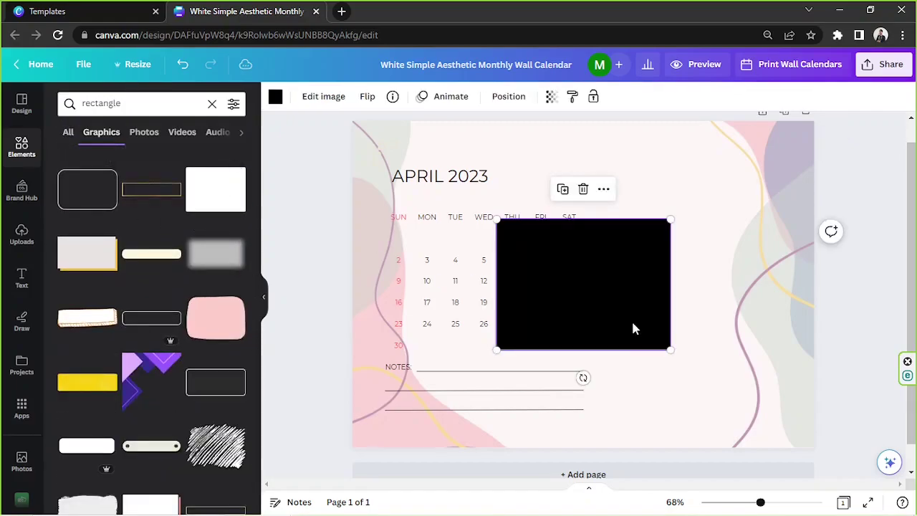
left_click_drag(612, 303, 513, 261)
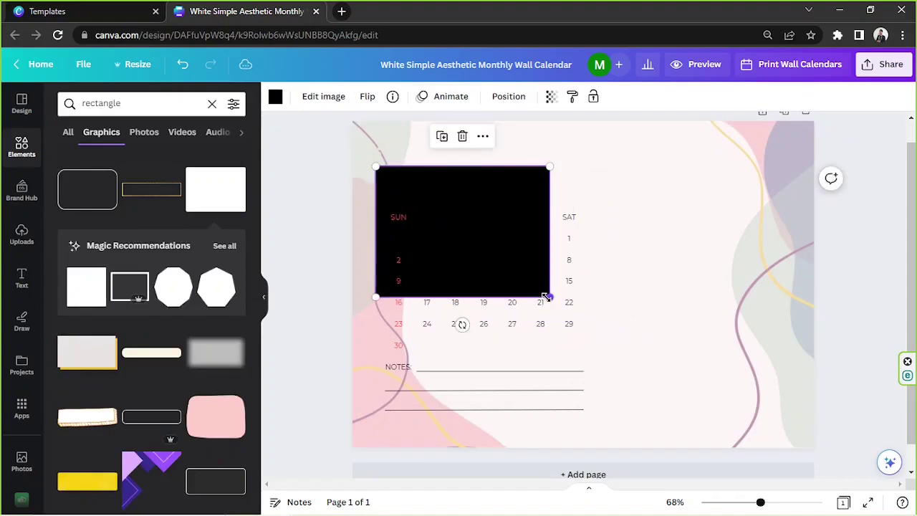
left_click_drag(549, 297, 603, 337)
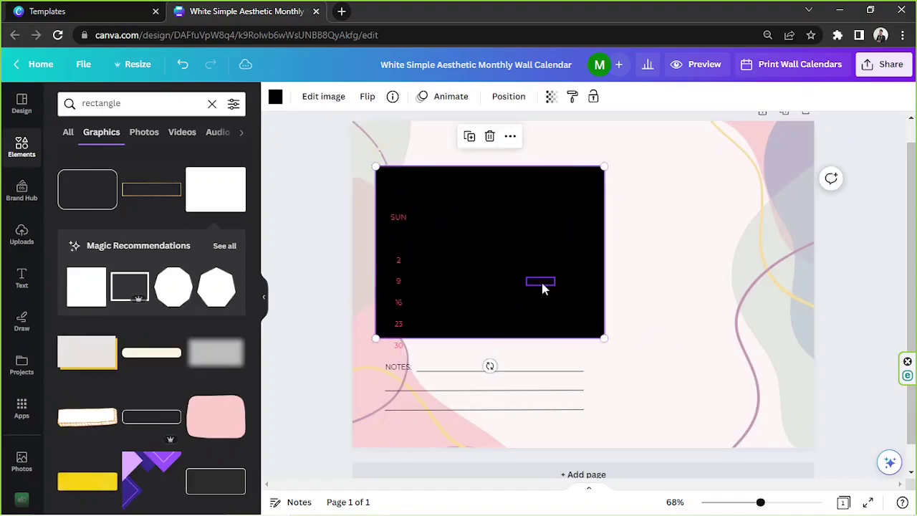
left_click(489, 136)
scroll(237, 275, "down", 5)
scroll(166, 229, "down", 5)
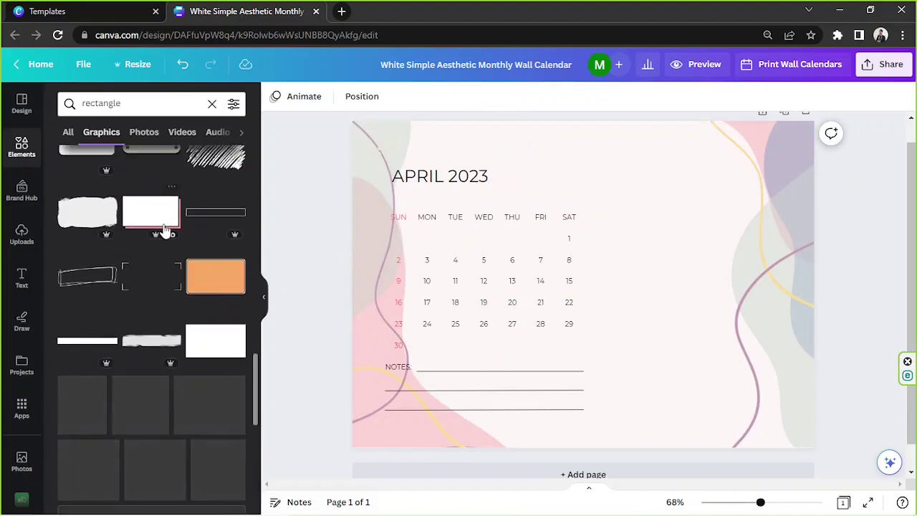
left_click(68, 136)
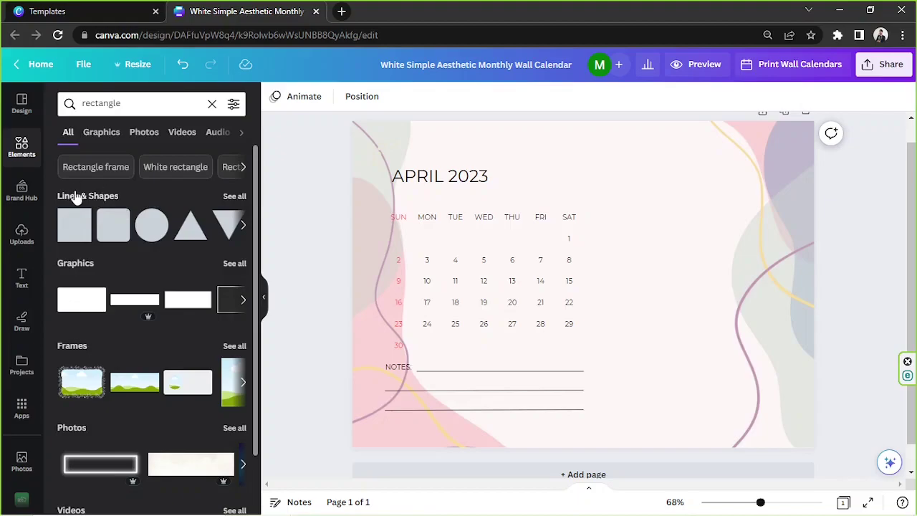
Stretch a pink rounded square behind the date grid and delete NOTES with its three lines
left_click(231, 197)
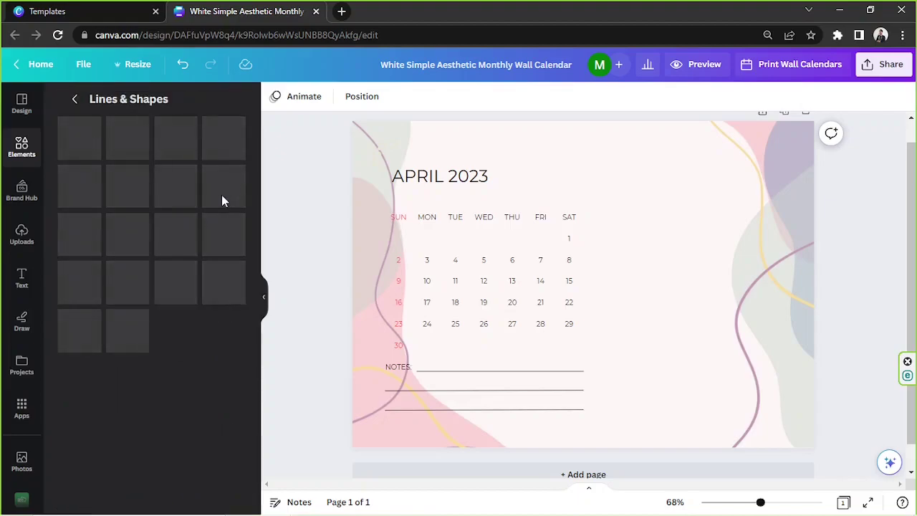
scroll(220, 205, "down", 3)
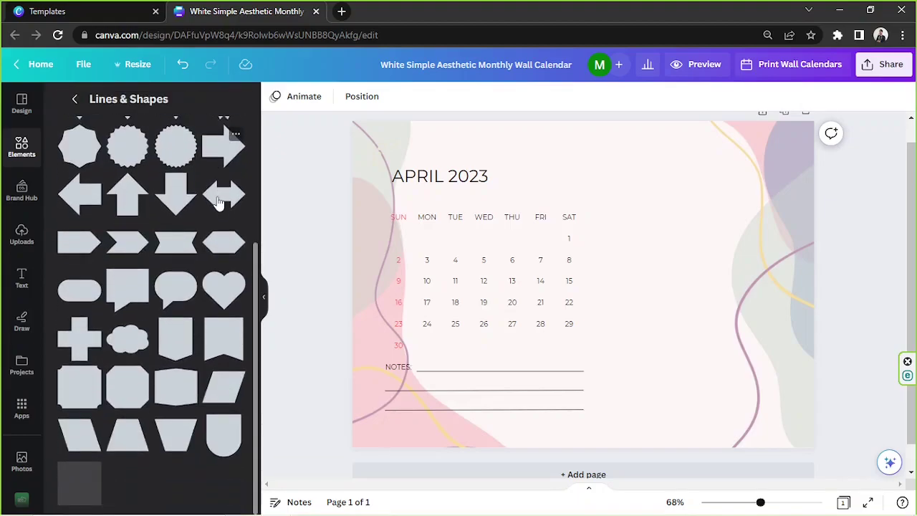
scroll(218, 203, "up", 5)
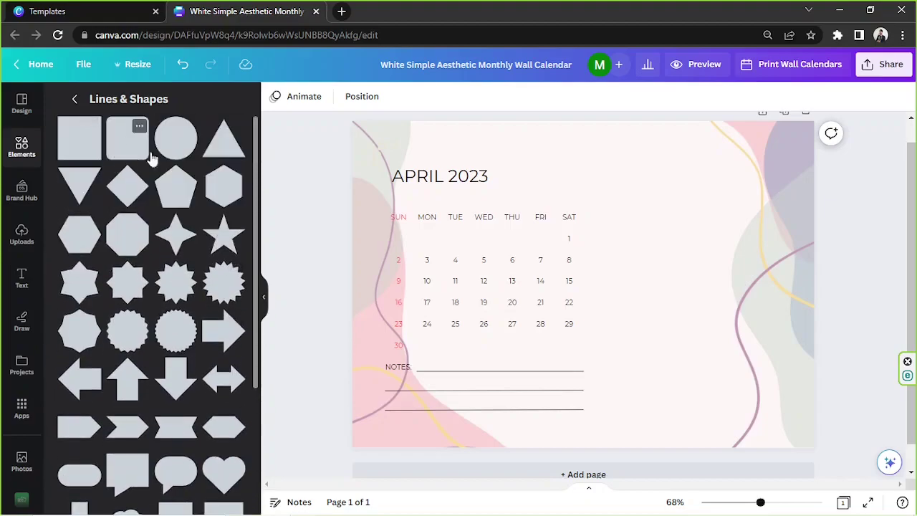
left_click_drag(622, 263, 592, 258)
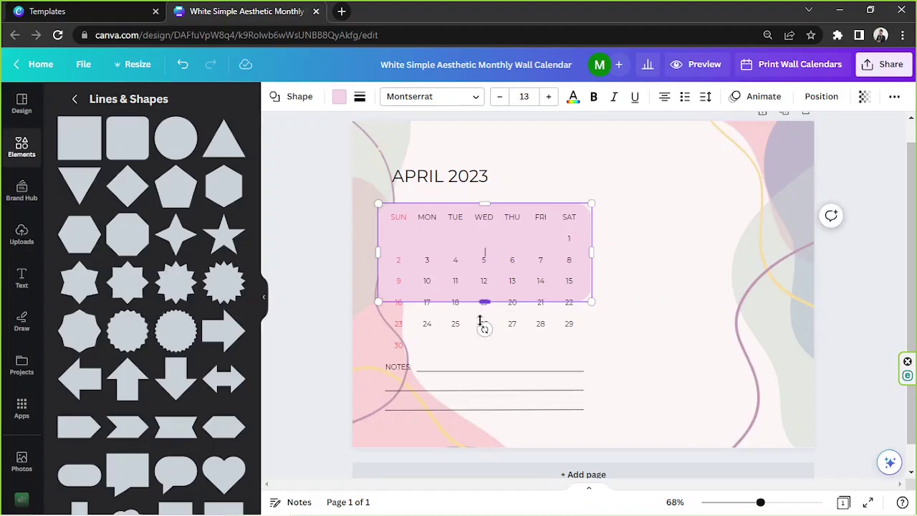
left_click_drag(479, 322, 470, 358)
left_click_drag(286, 199, 497, 308)
left_click_drag(357, 361, 459, 429)
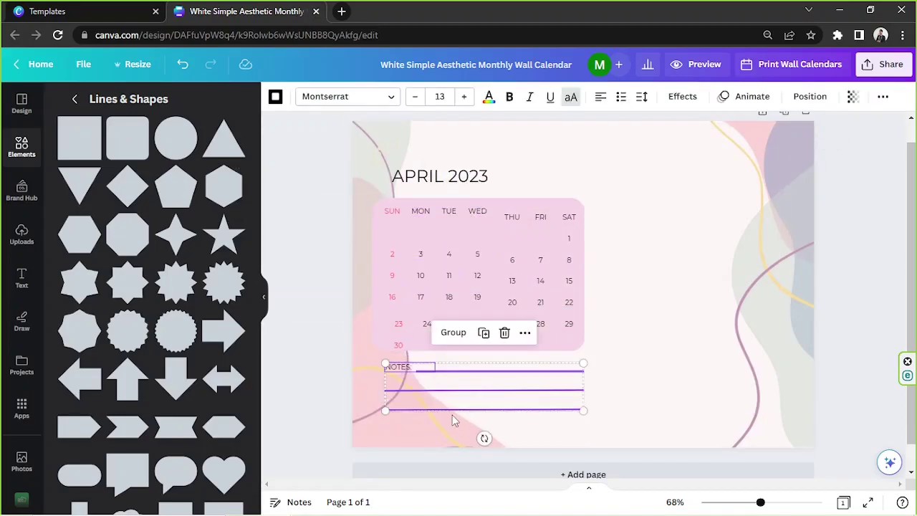
key("Delete")
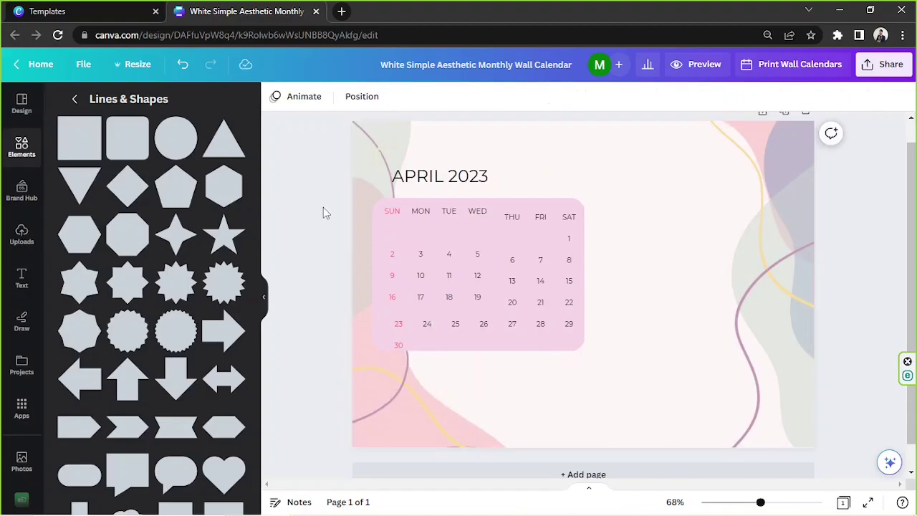
Try enlarging the calendar grid and the APRIL 2023 title, undoing the unwanted changes
left_click_drag(400, 228, 616, 399)
key("ctrl+z")
left_click(341, 227)
left_click_drag(350, 207, 585, 348)
left_click(536, 226)
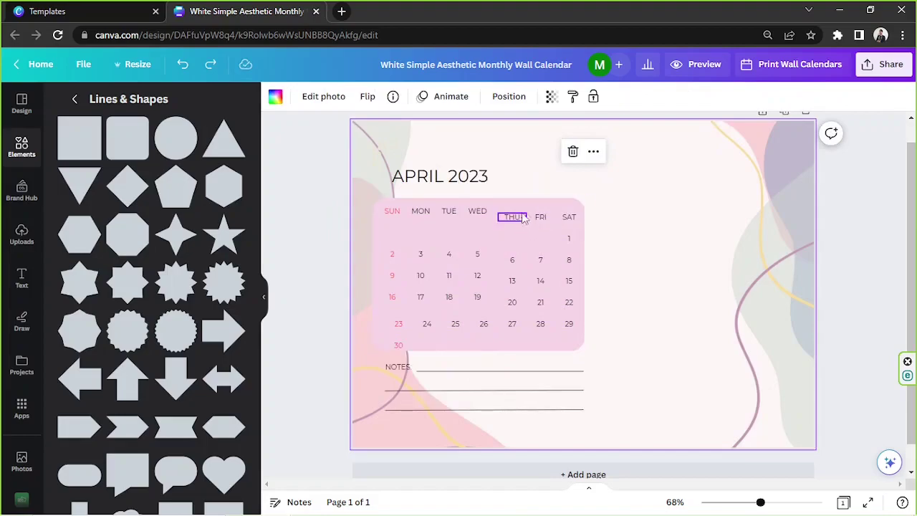
left_click(351, 303)
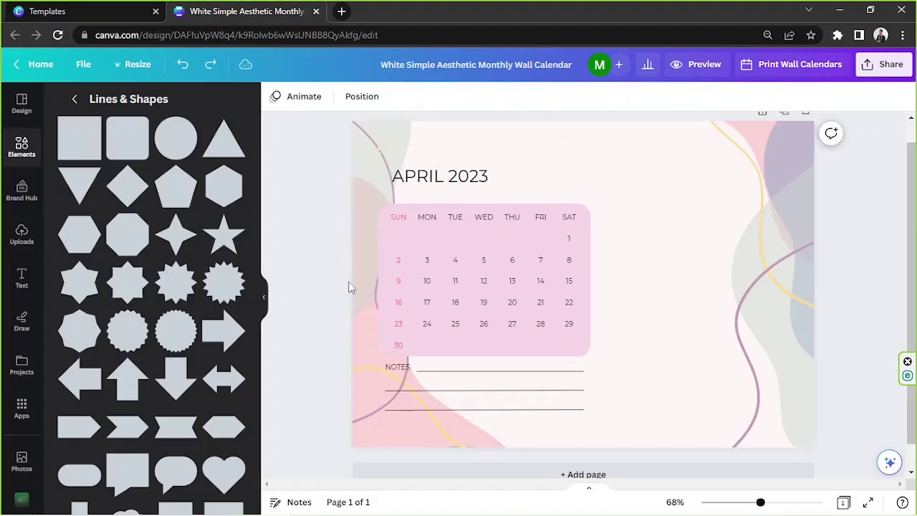
left_click_drag(360, 369, 538, 434)
left_click_drag(328, 203, 634, 390)
left_click_drag(440, 175, 419, 147)
left_click_drag(475, 161, 508, 184)
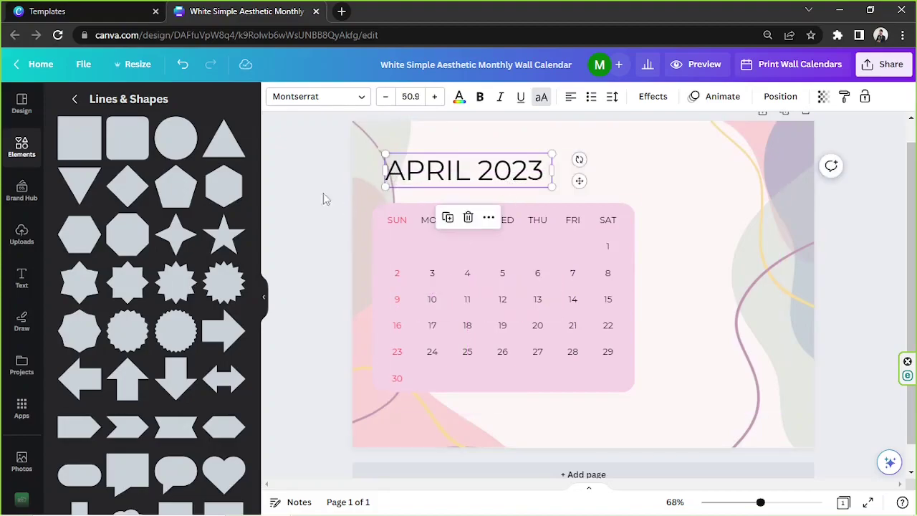
key("ctrl+z")
Stretch the pink calendar panel downward and try repositioning the title, undoing the moves
key("ctrl+z")
left_click(342, 215)
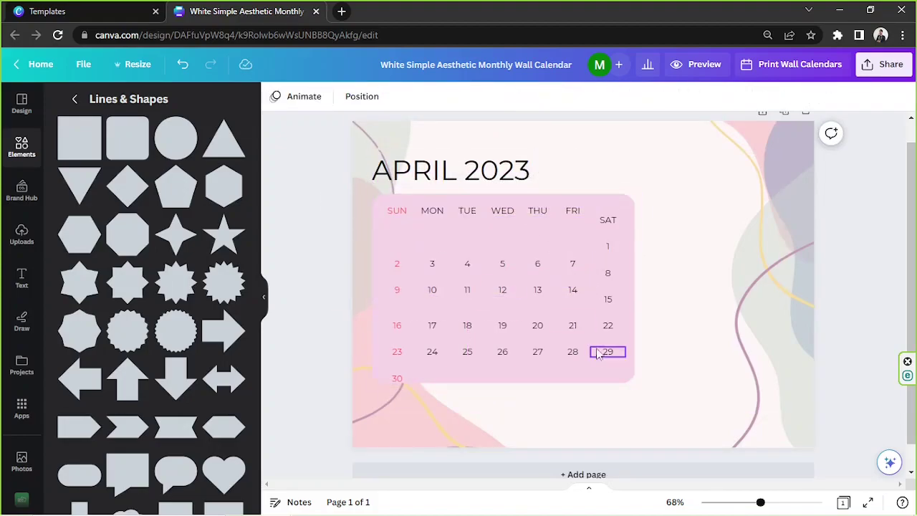
left_click(502, 373)
left_click_drag(502, 382, 500, 393)
left_click_drag(383, 177, 461, 328)
key("ctrl+z")
left_click_drag(327, 147, 467, 322)
key("ctrl+z")
left_click(337, 188)
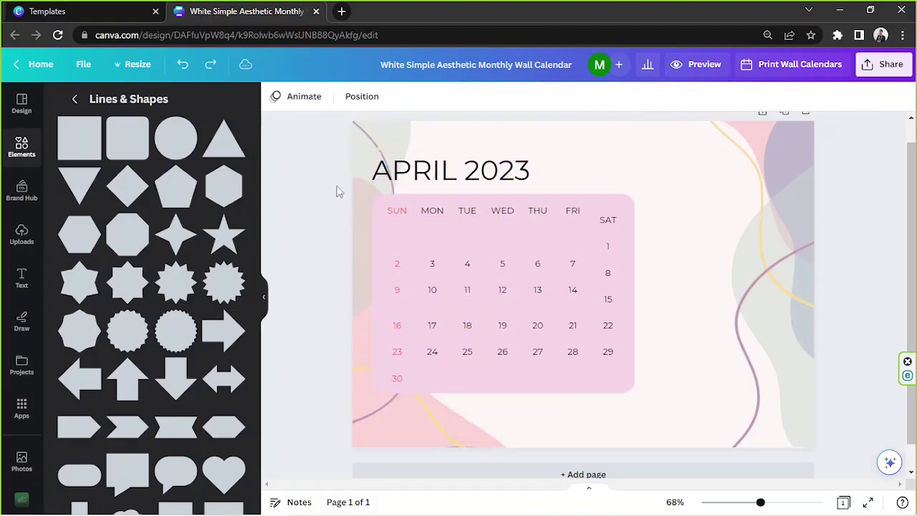
left_click_drag(455, 199, 387, 205)
left_click(666, 241, "shift")
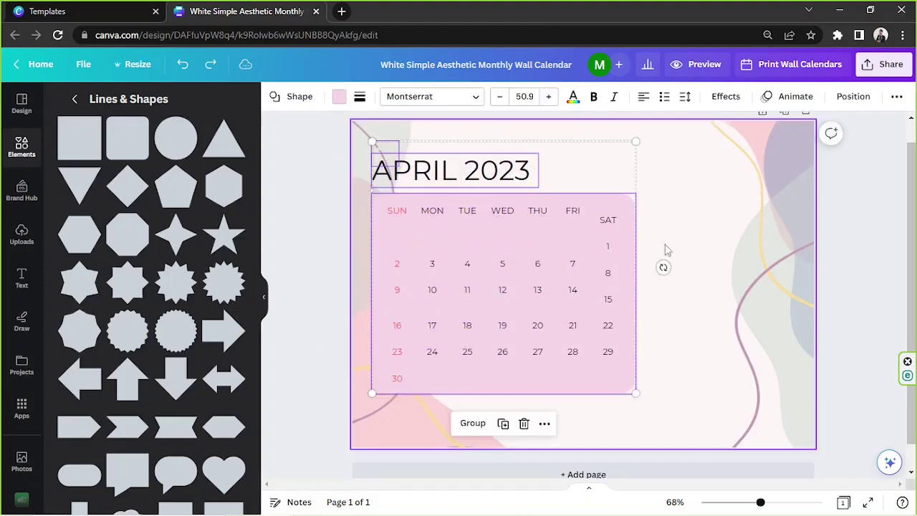
Move the SAT header in line with the other weekdays, then undo it
left_click(602, 226)
mouse_move(605, 223)
left_mouse_down()
mouse_move(606, 213)
mouse_move(606, 237)
left_mouse_up()
left_click(674, 223)
left_click(667, 270)
left_click(607, 299)
key("ctrl+z")
Enlarge the calendar group and the APRIL 2023 title, nudging the title into place
left_click(550, 347)
left_click_drag(550, 347, 626, 395)
left_click(459, 175)
left_click_drag(491, 213, 454, 213)
left_click_drag(556, 164, 533, 174)
mouse_move(445, 170)
left_mouse_down()
mouse_move(454, 169)
mouse_move(440, 169)
left_mouse_up()
left_click_drag(338, 162, 565, 370)
left_click(687, 217)
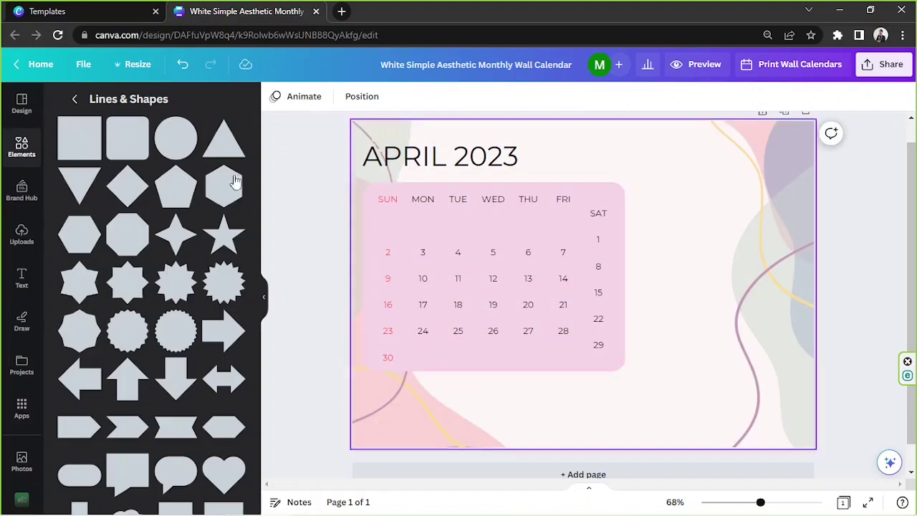
Add a pink rounded square and stretch it into a wide box below the calendar
left_click(119, 156)
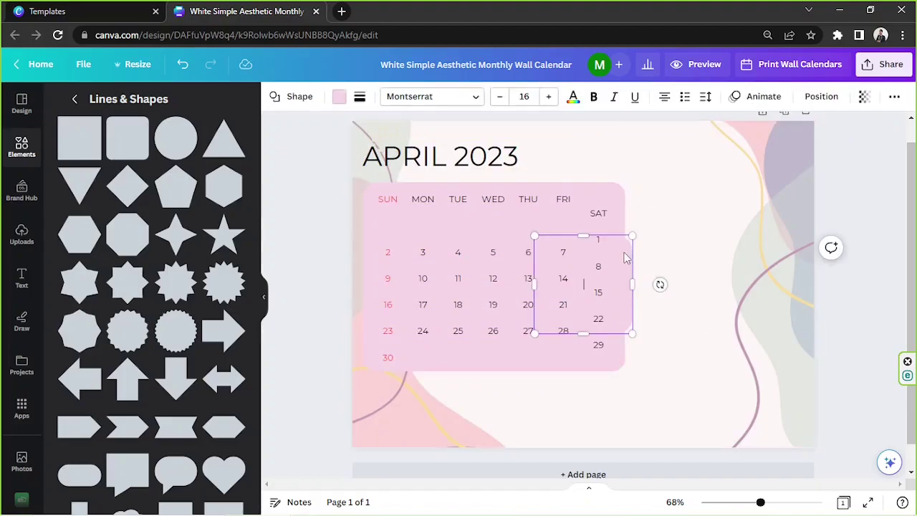
left_click_drag(625, 258, 413, 385)
left_click_drag(461, 410, 626, 411)
left_click(738, 261)
left_click(523, 414)
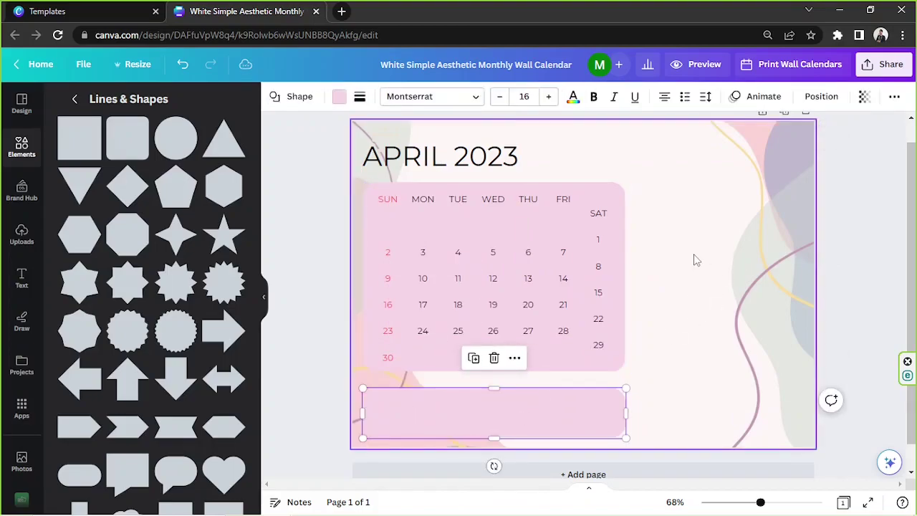
key("ctrl+z")
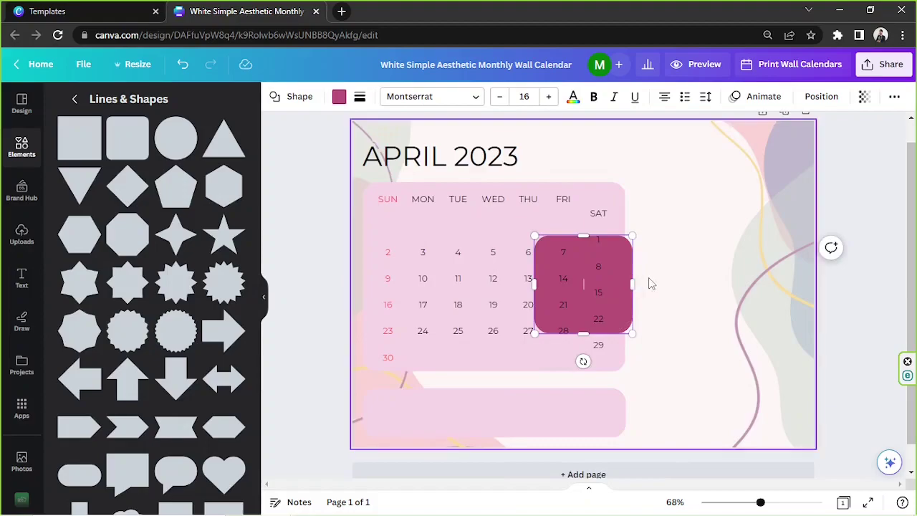
key("ctrl+shift+z")
Duplicate the box and reshape the copy into a tall panel right of the calendar
key("ctrl+d")
left_click_drag(591, 427, 624, 272)
left_click_drag(503, 262, 681, 211)
left_click_drag(753, 208, 798, 215)
left_click_drag(718, 232, 709, 439)
left_click(864, 256)
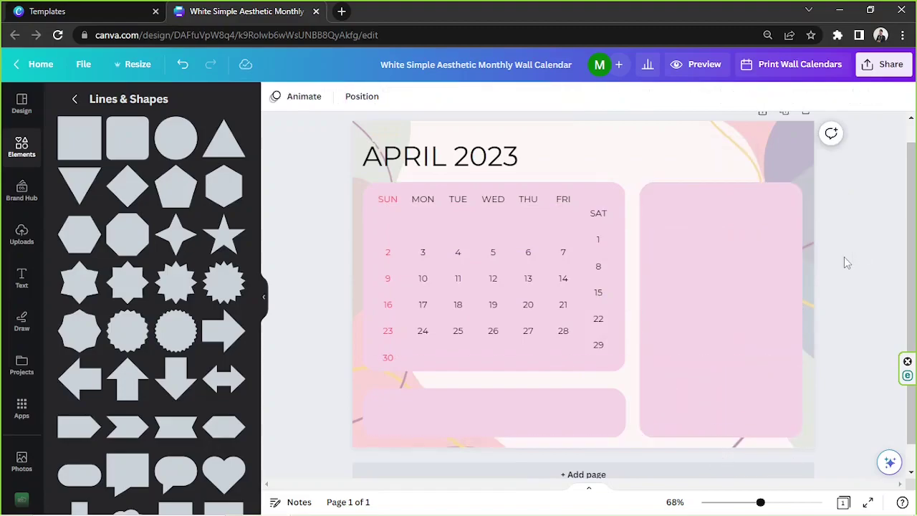
left_click(581, 415)
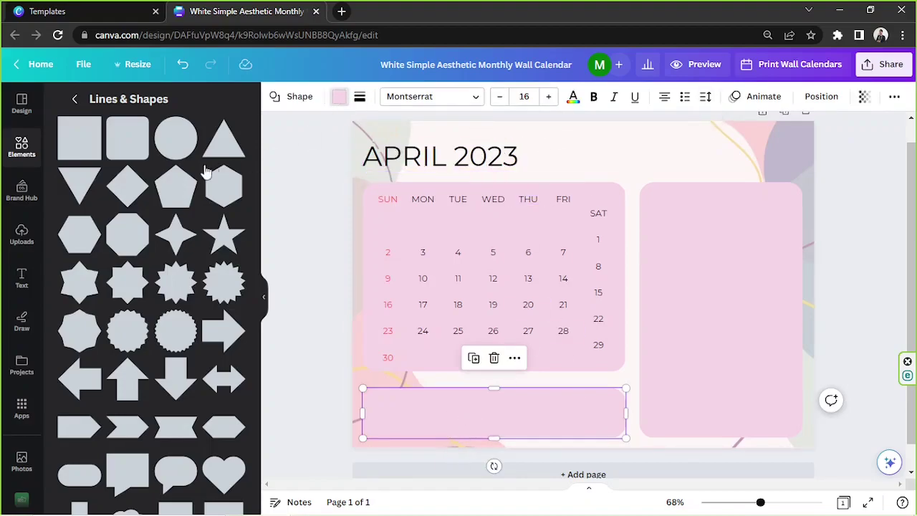
Fill the bottom box, the calendar panel and the tall right panel with white
left_click(70, 170)
left_click(221, 321)
left_click(72, 209)
left_click(593, 188)
left_click(652, 301)
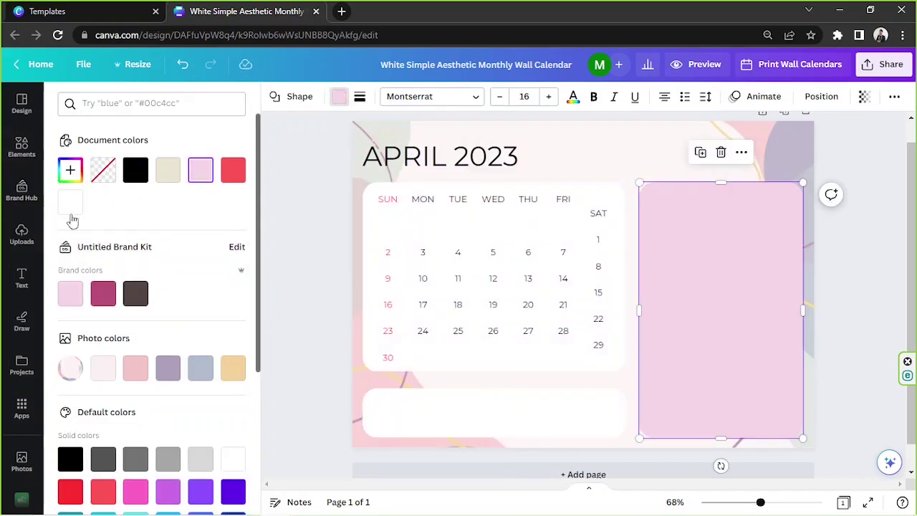
left_click(72, 209)
left_click(319, 221)
Check the background photo's transparency setting, then select the right panel and SAT header
left_click(733, 149)
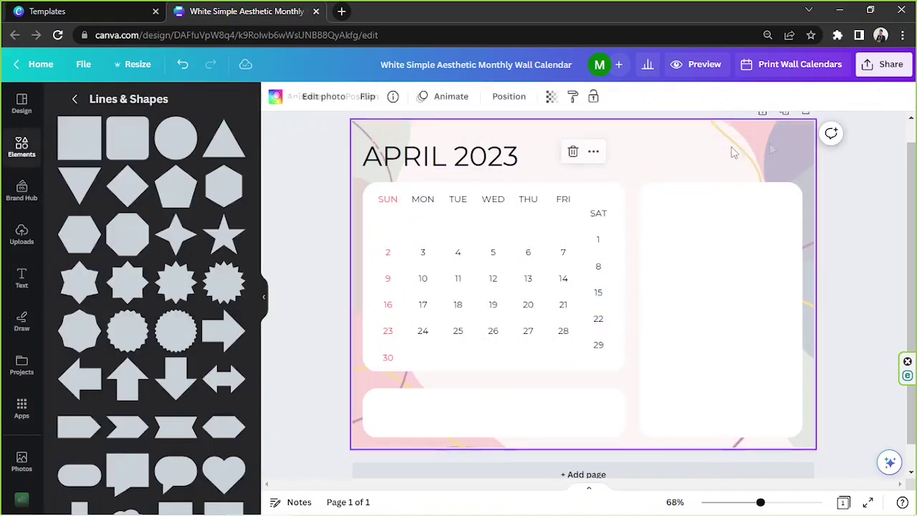
left_click(550, 96)
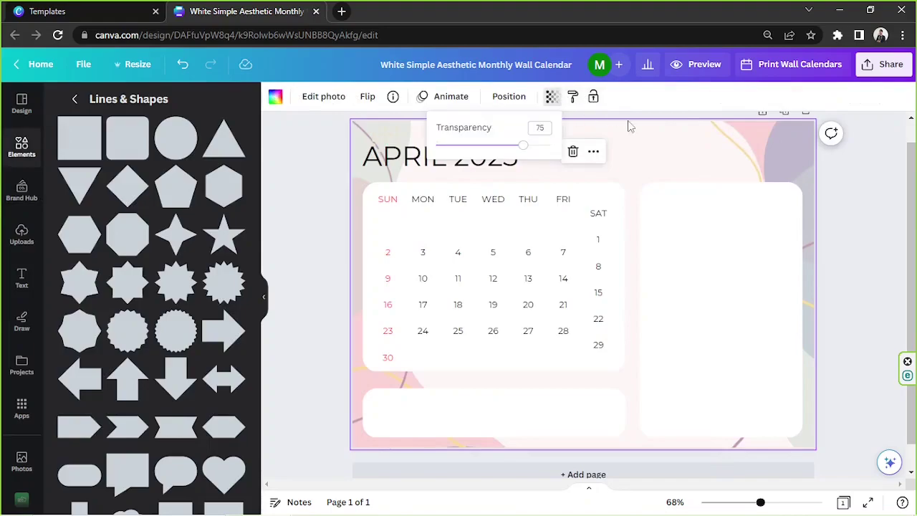
left_click(794, 144)
left_click(729, 386)
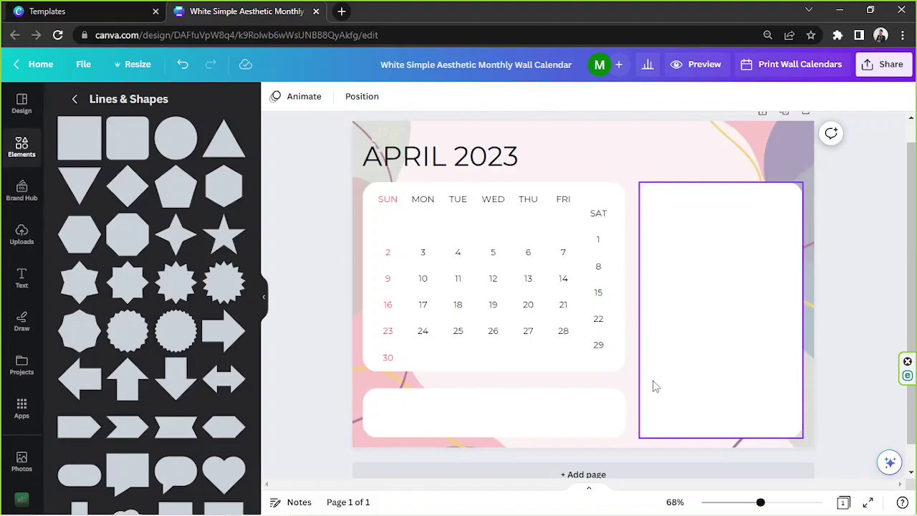
left_click(599, 213)
Align SAT and the dates 1, 8, 15, 22 and 29 with their weekday rows
mouse_move(598, 213)
left_mouse_down()
mouse_move(600, 193)
mouse_move(594, 219)
left_mouse_up()
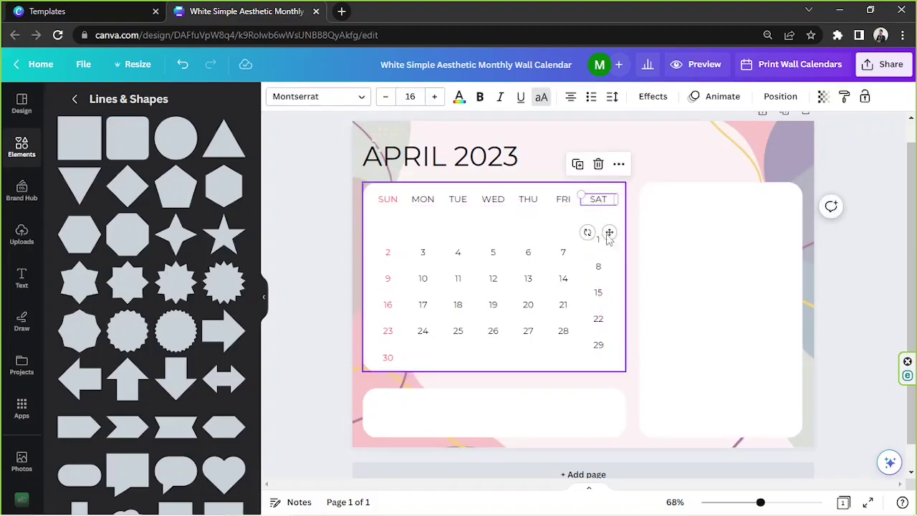
left_click(787, 501)
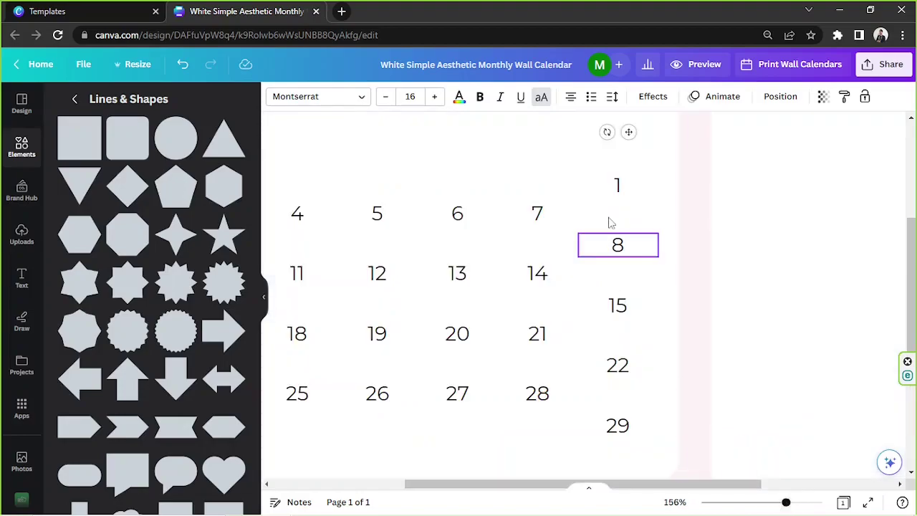
left_click_drag(618, 188, 618, 165)
left_click_drag(617, 245, 614, 213)
left_click_drag(617, 305, 614, 273)
left_click_drag(625, 364, 627, 332)
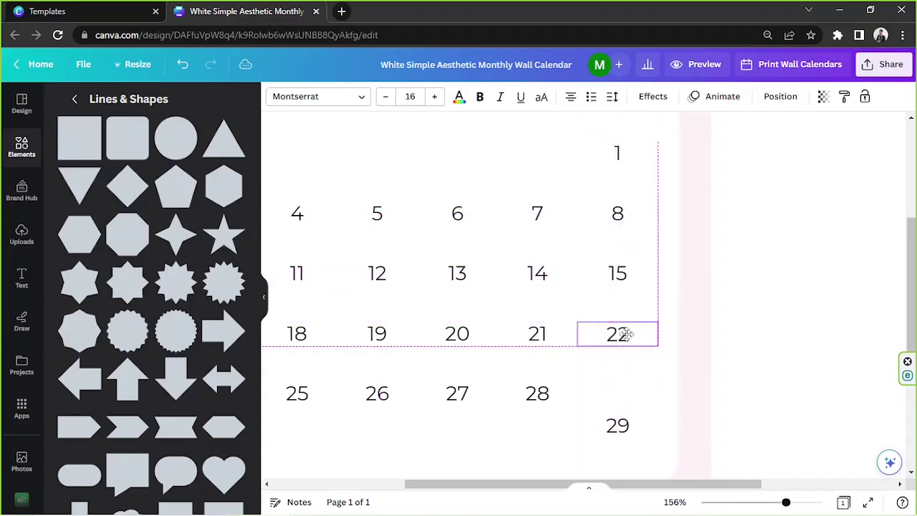
left_click_drag(626, 335, 624, 335)
left_click_drag(620, 426, 620, 393)
Zoom back out to the full page and move the APRIL 2023 title slightly down
left_click(747, 461)
left_click_drag(786, 502, 753, 502)
left_click(804, 255)
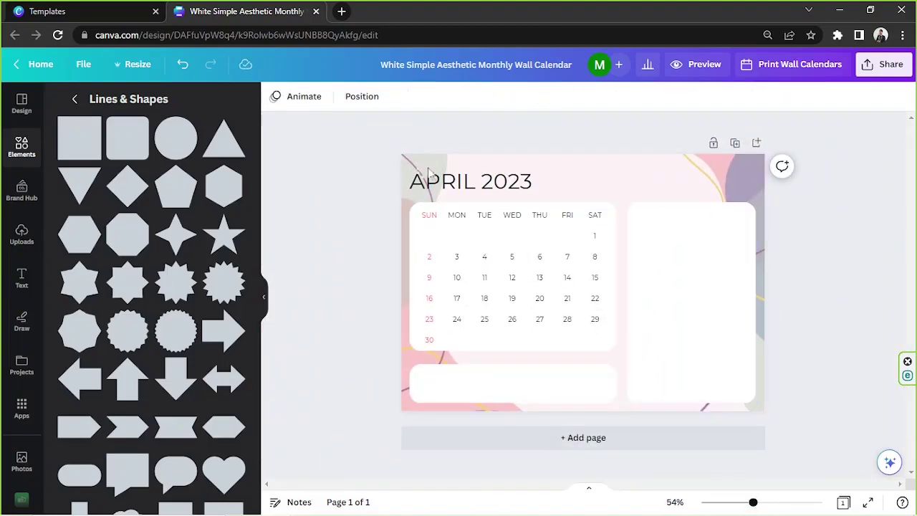
left_click_drag(428, 174, 462, 199)
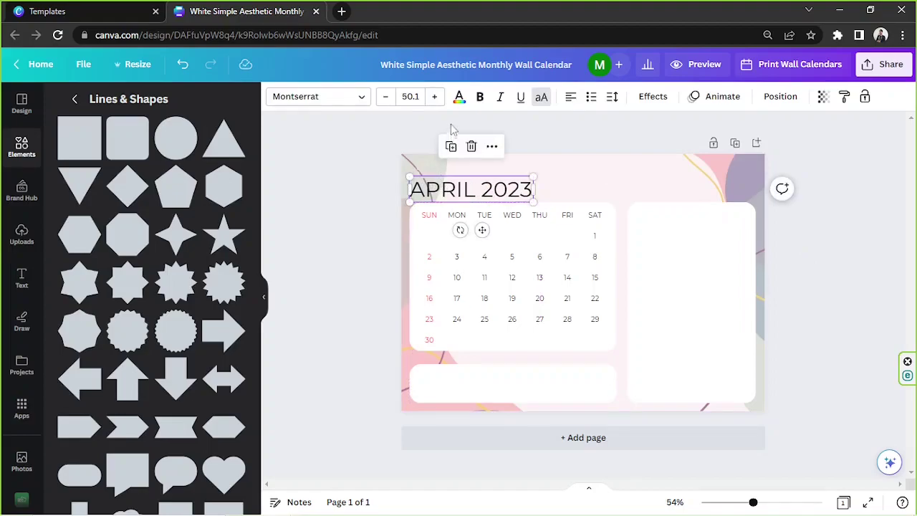
Try purple-grey then dark brown on the title, apply the Hollow effect and enlarge it
left_click(459, 98)
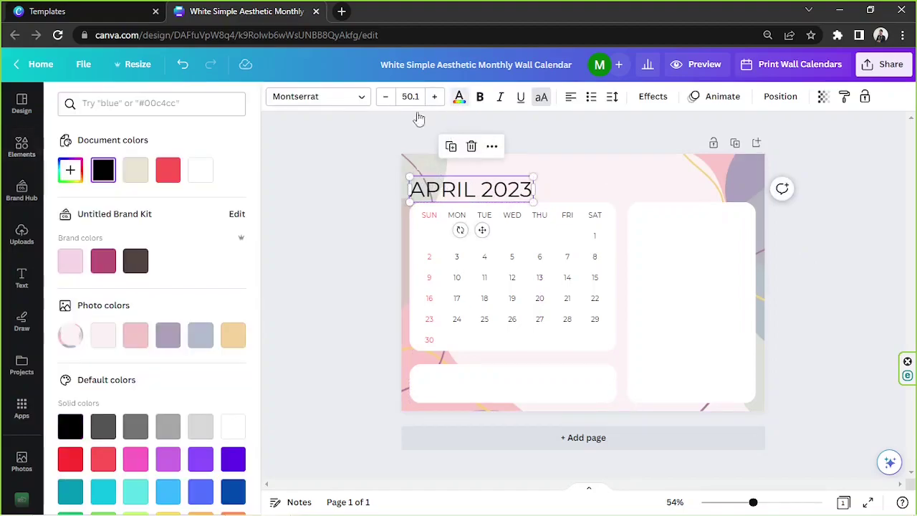
left_click(166, 337)
left_click(135, 261)
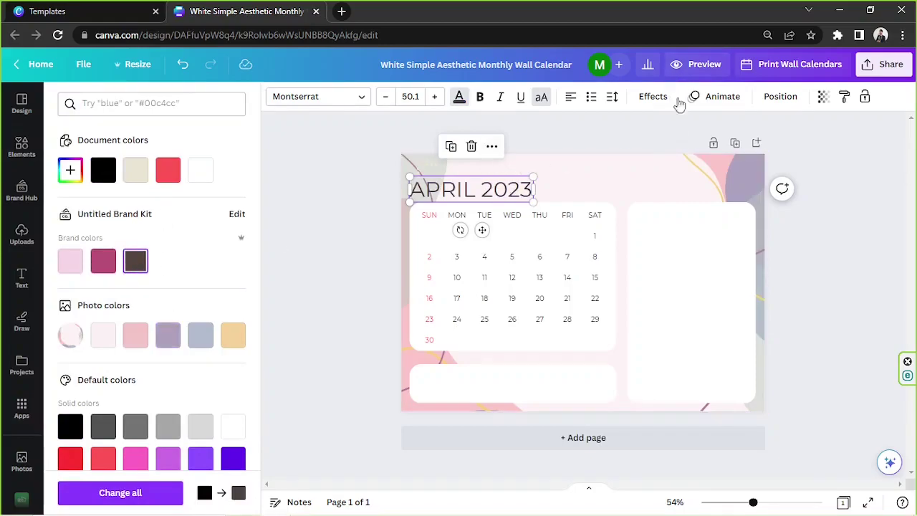
left_click(653, 97)
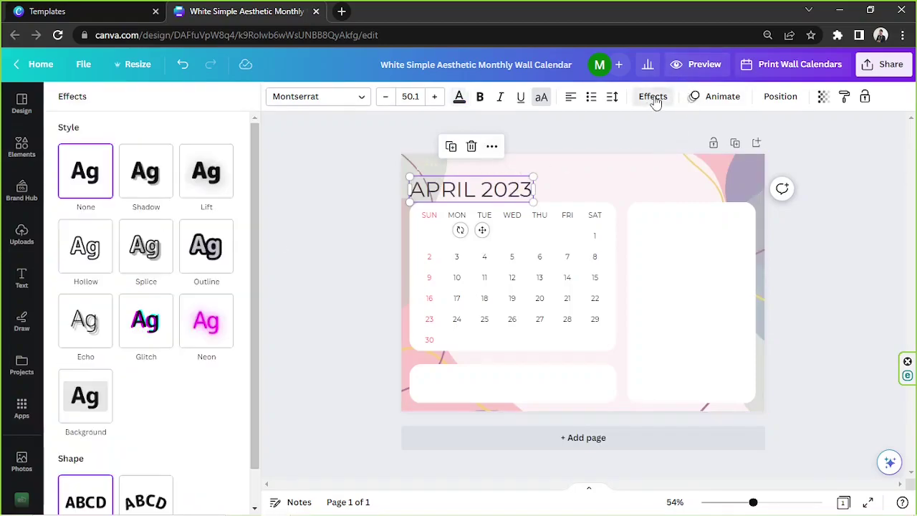
left_click(93, 246)
left_click_drag(143, 322, 115, 322)
left_click_drag(533, 177, 566, 172)
Widen the title's letter spacing to 159 and stretch its box to fit one line
left_click(613, 98)
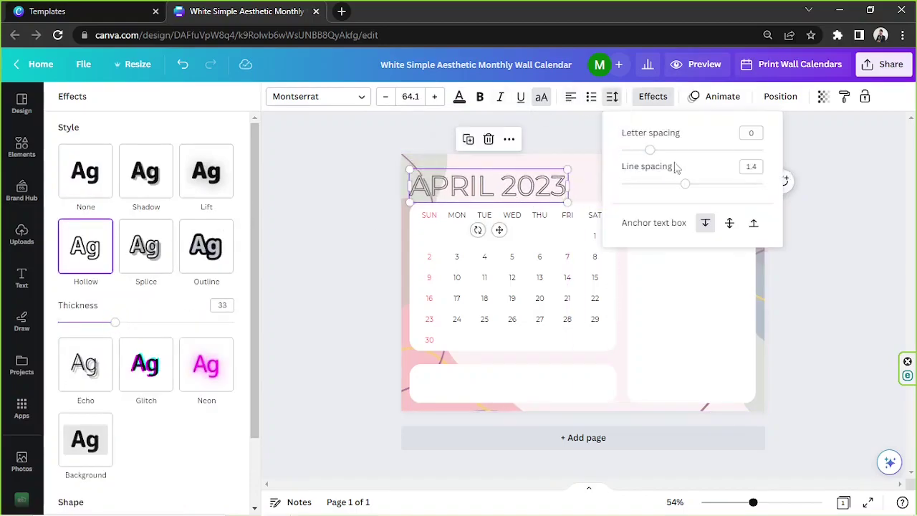
left_click_drag(651, 150, 678, 150)
left_click_drag(567, 206, 674, 188)
key("ctrl+z")
left_click(612, 96)
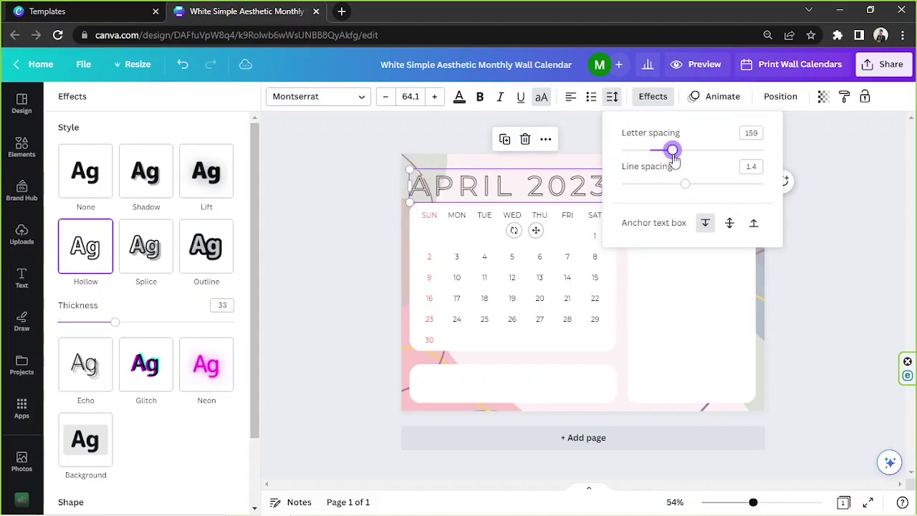
double_click(545, 186)
left_click(364, 184)
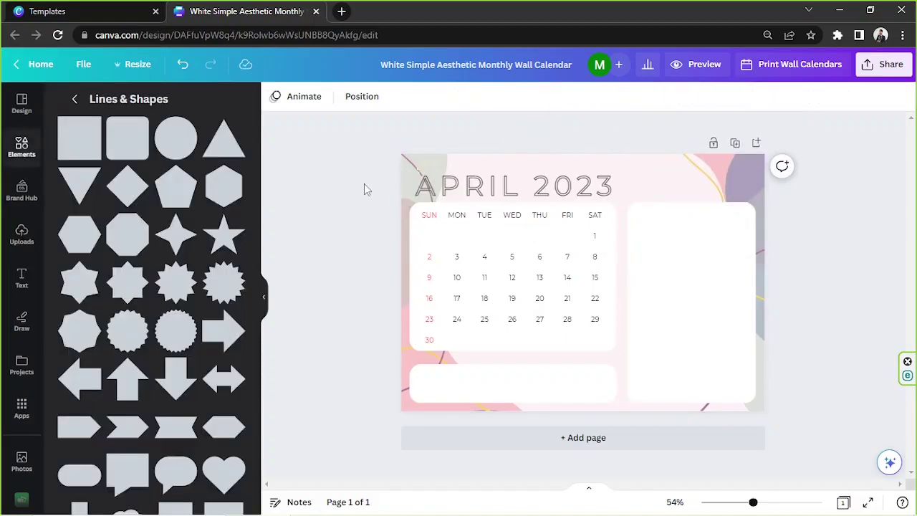
Fill the right panel, calendar grid and bottom strip with pale pink #EDDCDC
left_click(668, 278)
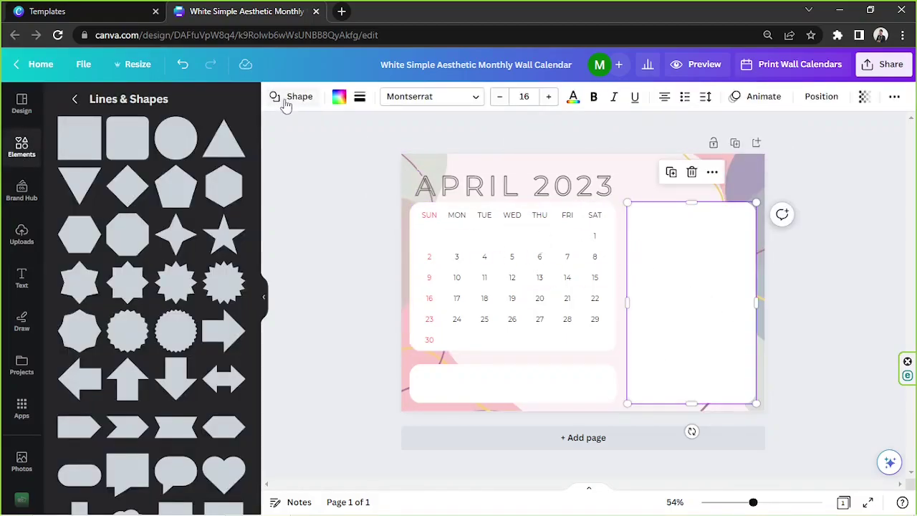
left_click(339, 96)
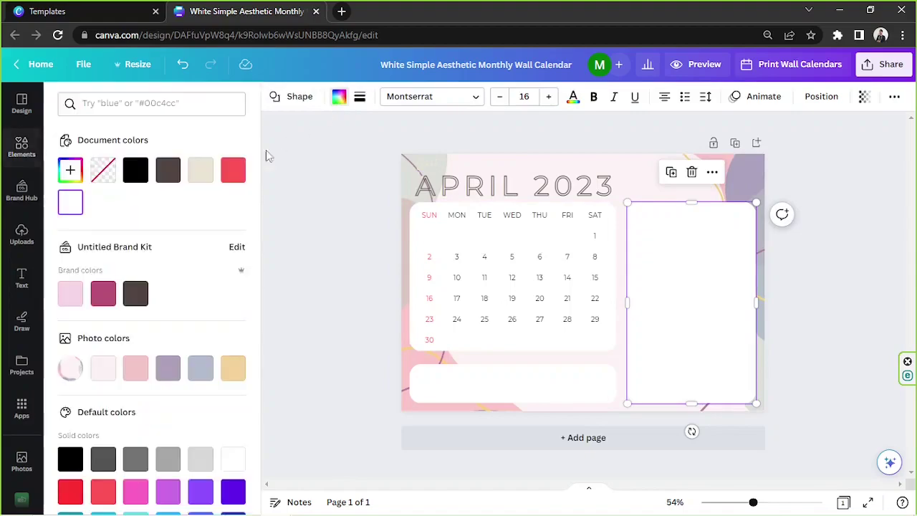
left_click(139, 366)
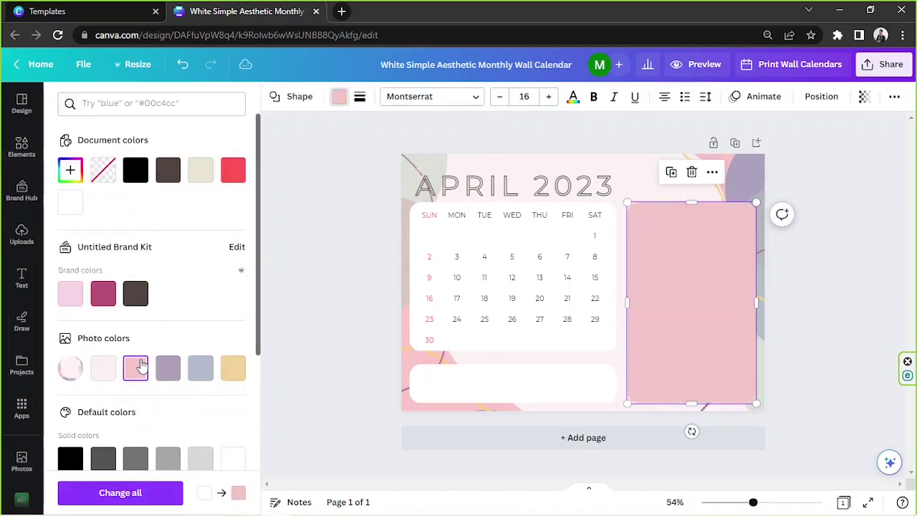
left_click(70, 170)
left_click(95, 233)
mouse_move(95, 234)
left_mouse_down()
mouse_move(85, 230)
mouse_move(98, 223)
mouse_move(82, 232)
left_mouse_up()
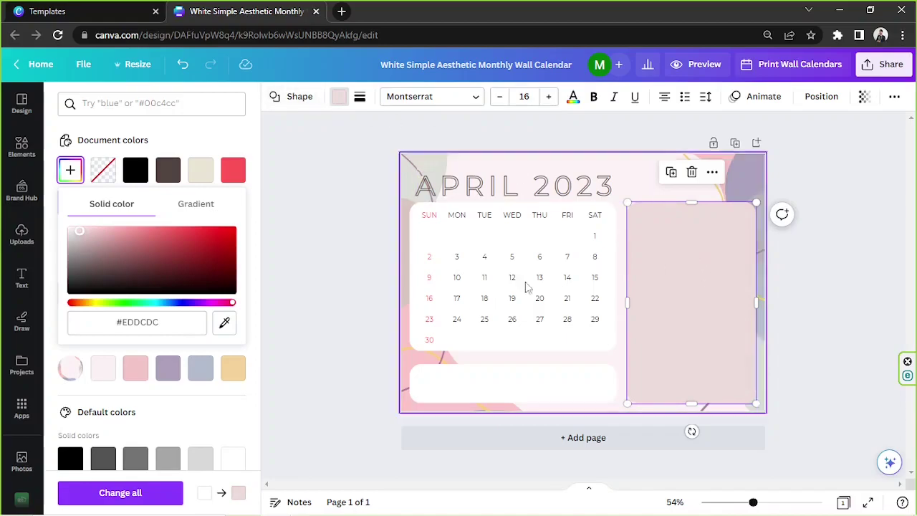
left_click(419, 245)
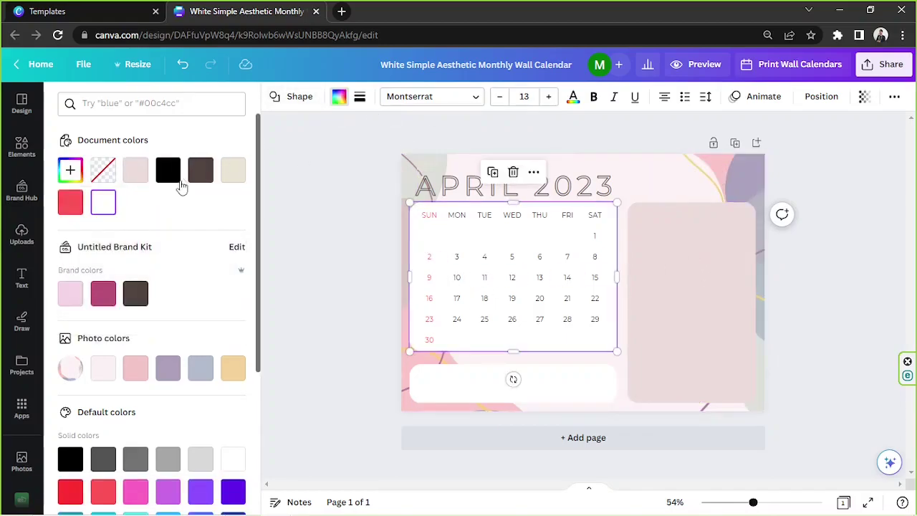
left_click(135, 170)
left_click(426, 380)
left_click(137, 170)
left_click(293, 247)
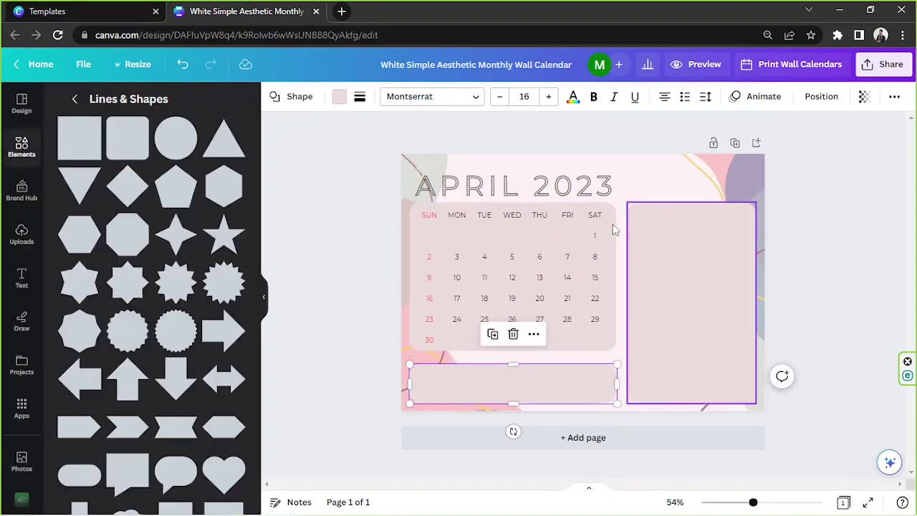
Set the calendar grid, bottom strip and right panel to 75 transparency
left_click(602, 229)
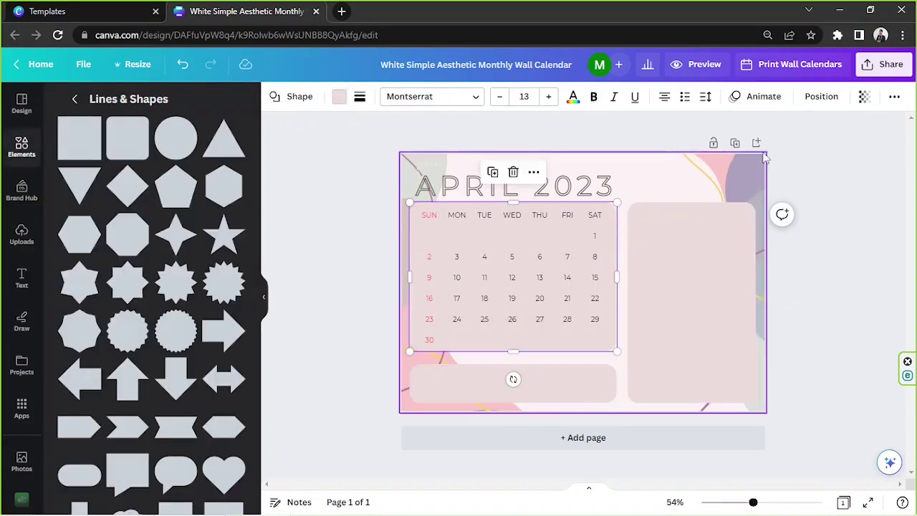
left_click(864, 96)
double_click(854, 128)
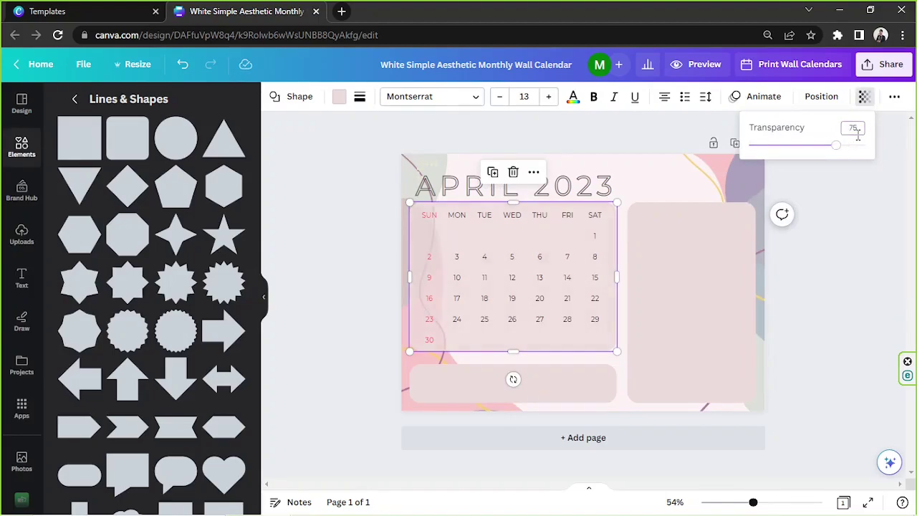
left_click(564, 383)
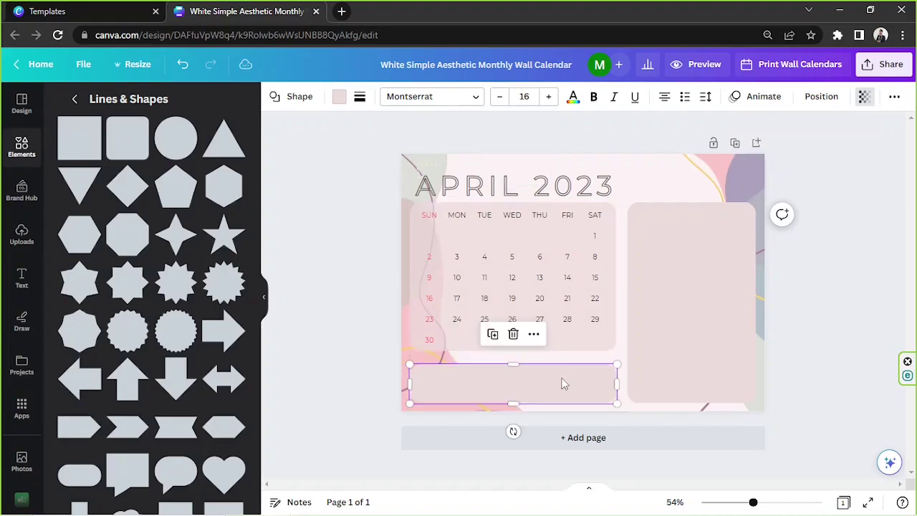
left_click(862, 97)
double_click(853, 128)
key("Return")
left_click(740, 255)
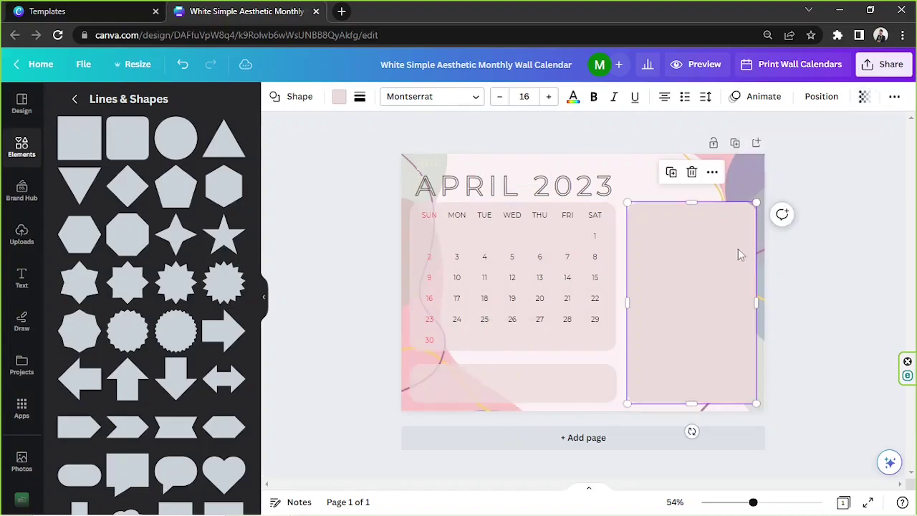
left_click(864, 97)
double_click(859, 127)
type("75")
key("Return")
left_click(865, 240)
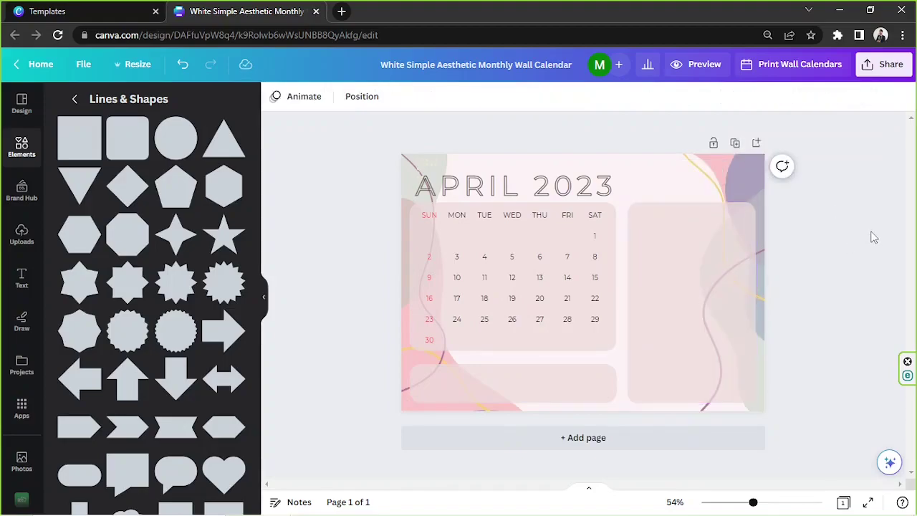
Copy the WED label into the bottom strip, retype it as NOTES:, and position it top-left
left_click(521, 220)
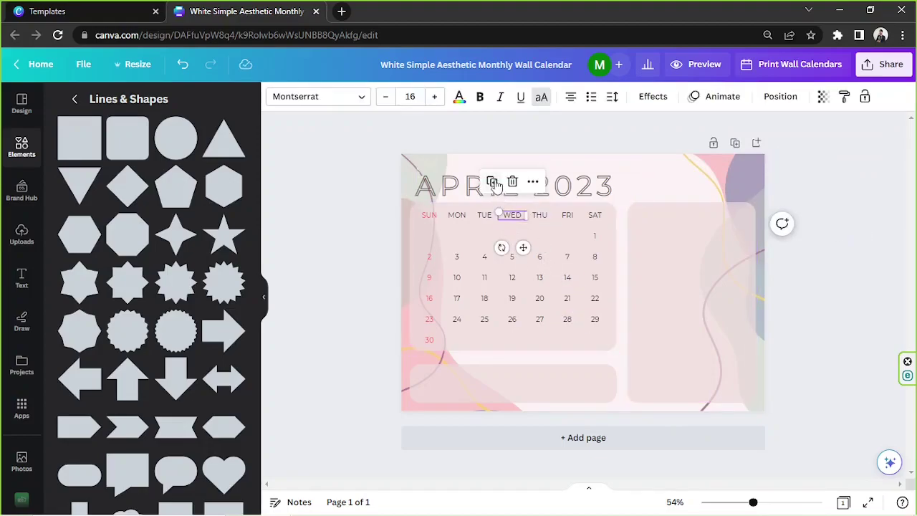
left_click_drag(518, 247, 440, 404)
double_click(428, 373)
type("NOTES")
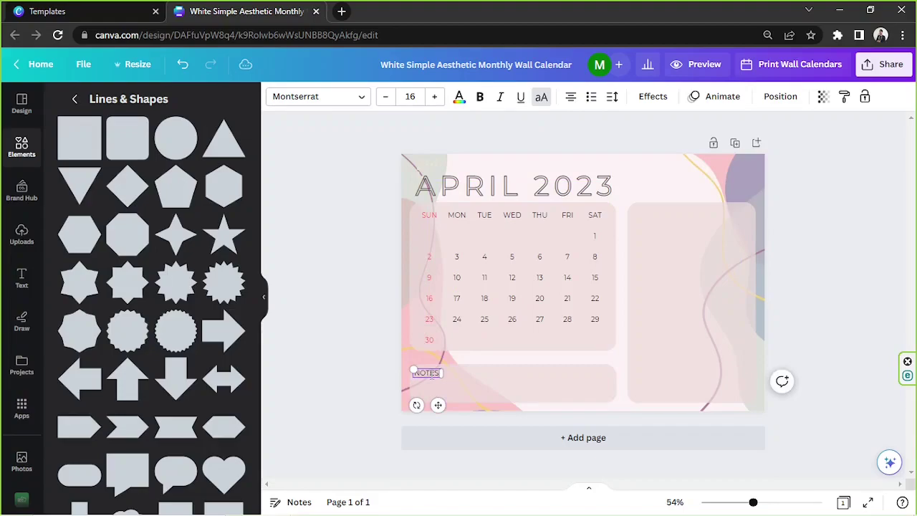
left_click(774, 503)
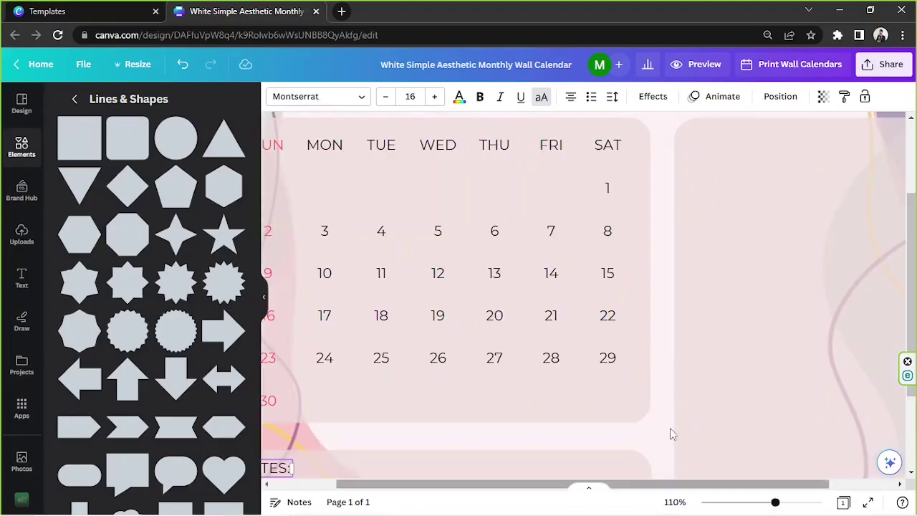
scroll(420, 260, "down", 3)
left_click_drag(452, 490, 393, 486)
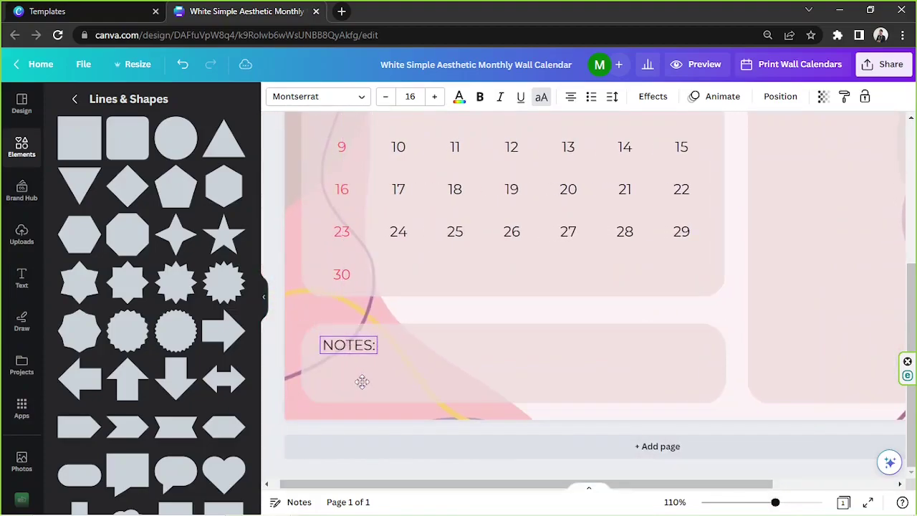
left_click_drag(359, 381, 358, 380)
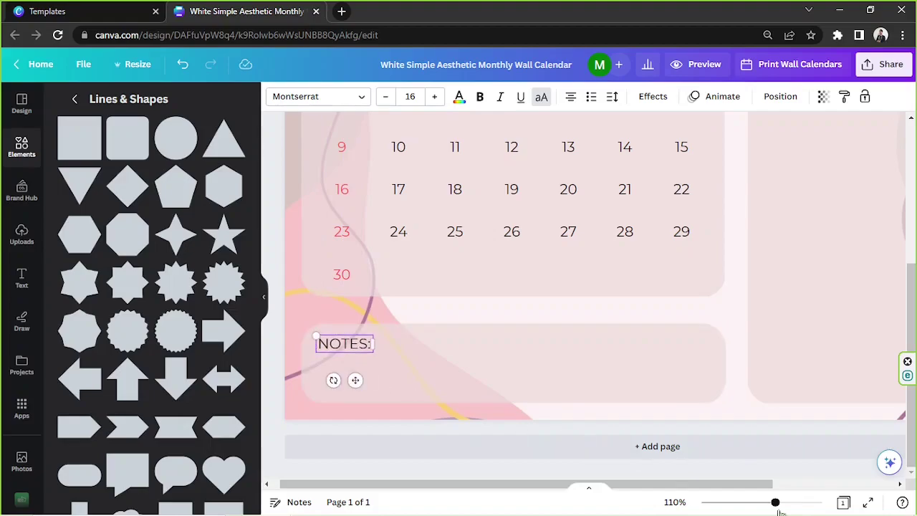
mouse_move(788, 513)
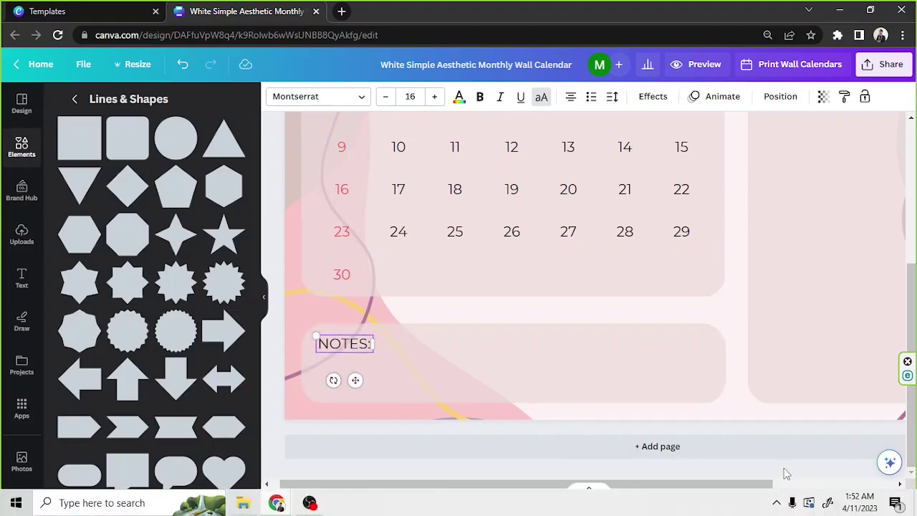
left_click_drag(778, 501, 757, 502)
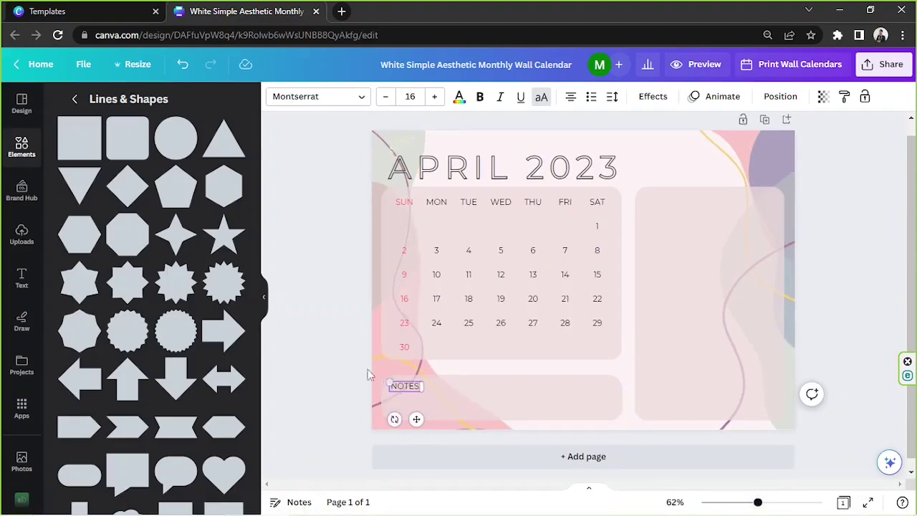
Copy the NOTES: label to the top of the right panel and retype it as SPECIAL DATES:
left_click(404, 391)
left_click(403, 391)
left_click_drag(417, 418, 742, 201)
double_click(696, 203)
type("SPECIAL DATES:")
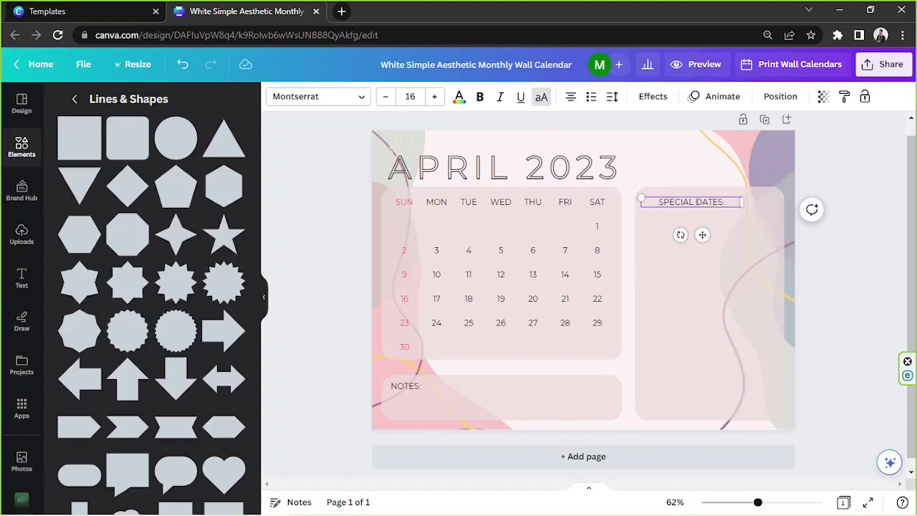
Shift the APRIL 2023 title rightward and centre-align its text across the page top
left_click(853, 223)
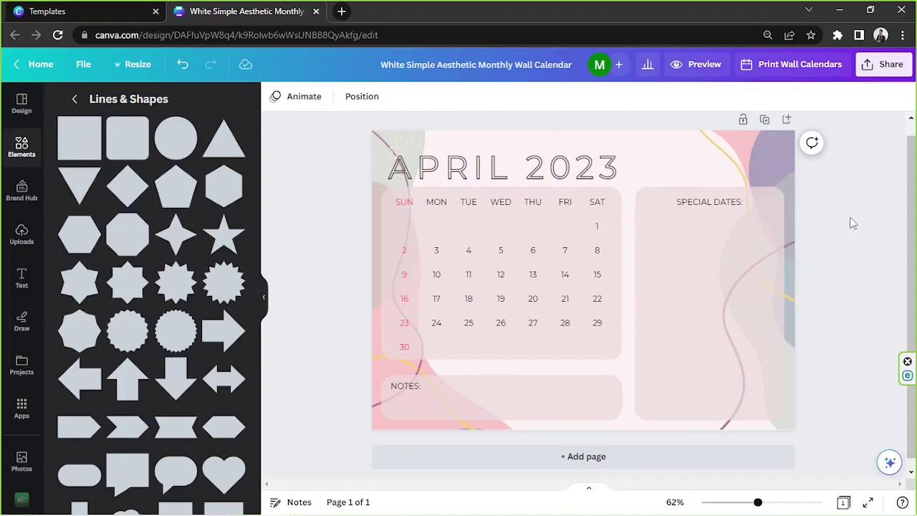
left_click_drag(577, 166, 602, 169)
left_click(571, 97)
left_click(824, 201)
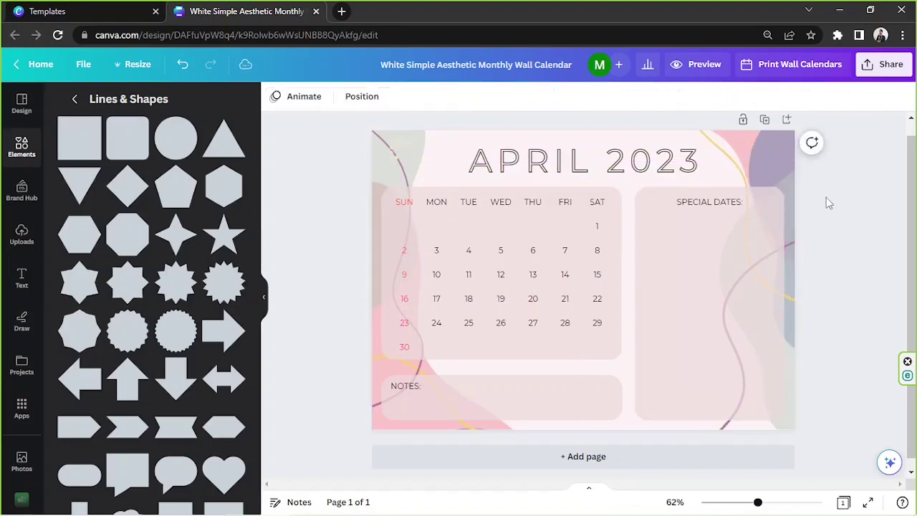
scroll(826, 203, "up", 1)
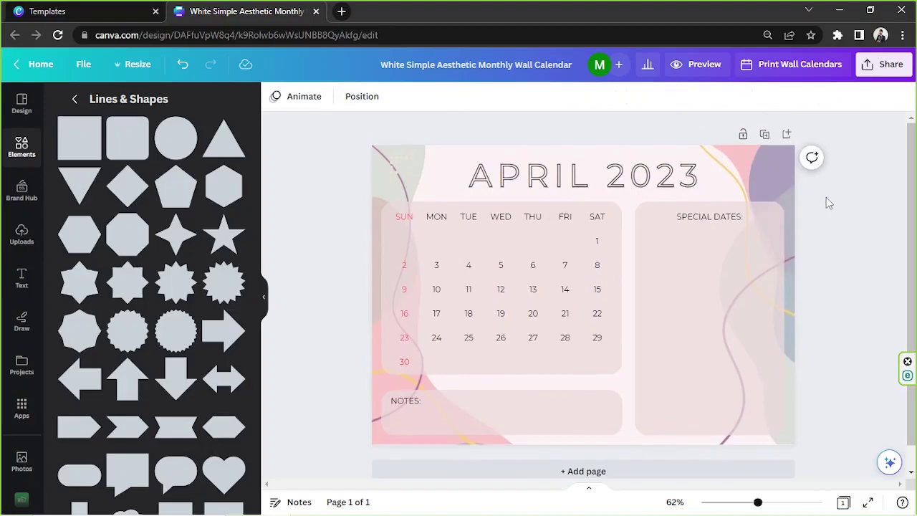
scroll(826, 203, "down", 2)
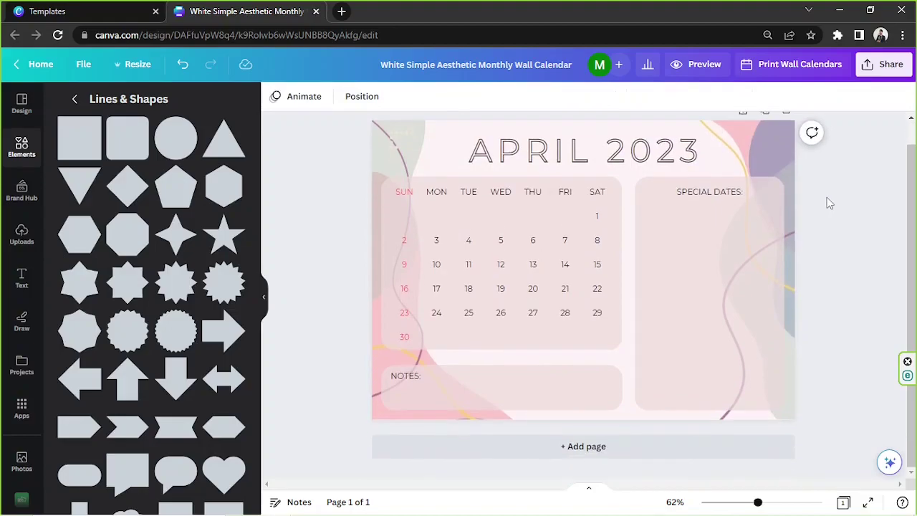
scroll(828, 202, "up", 2)
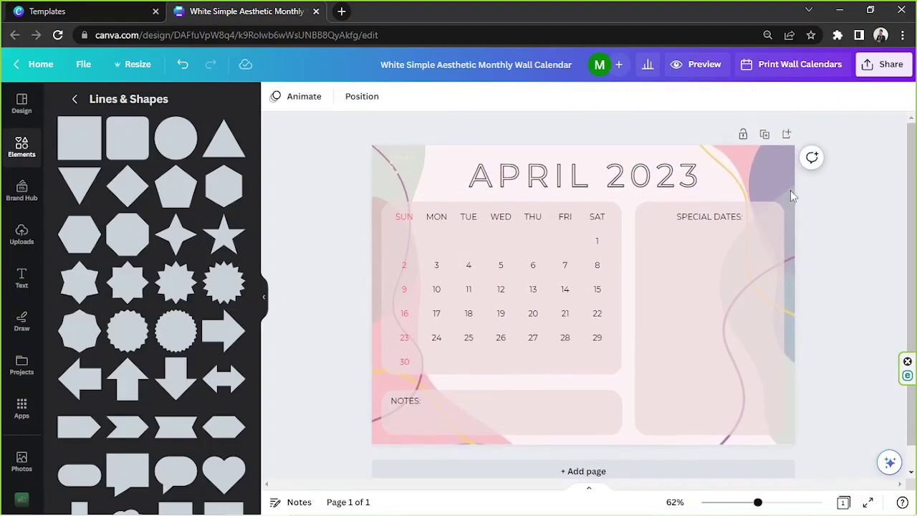
left_click_drag(296, 156, 818, 432)
left_click(835, 306)
Duplicate the April 2023 page, undoing an accidental deletion so the copy remains as page 2
left_click(764, 134)
left_click(761, 132)
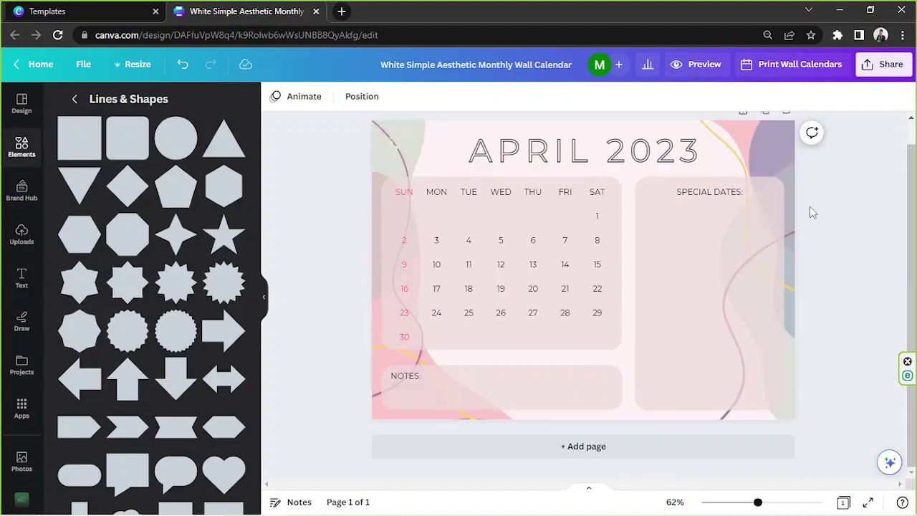
key("ctrl+z")
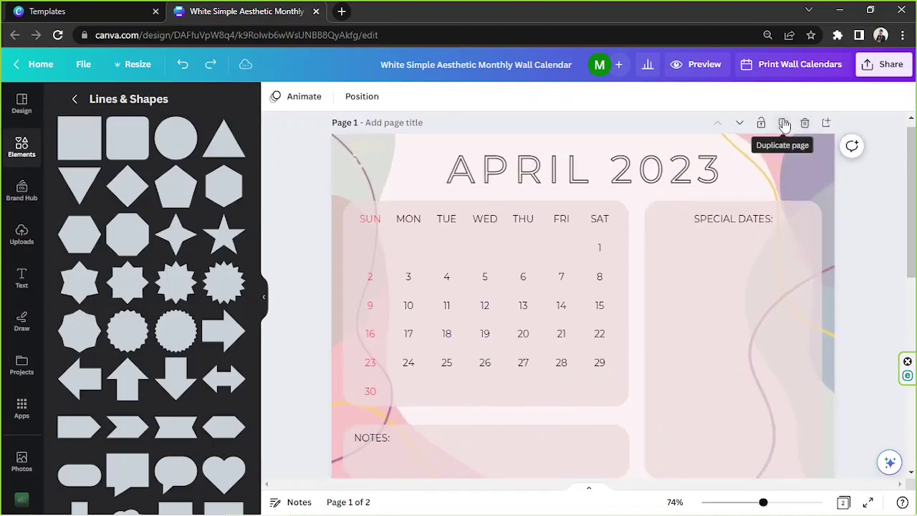
scroll(843, 215, "down", 6)
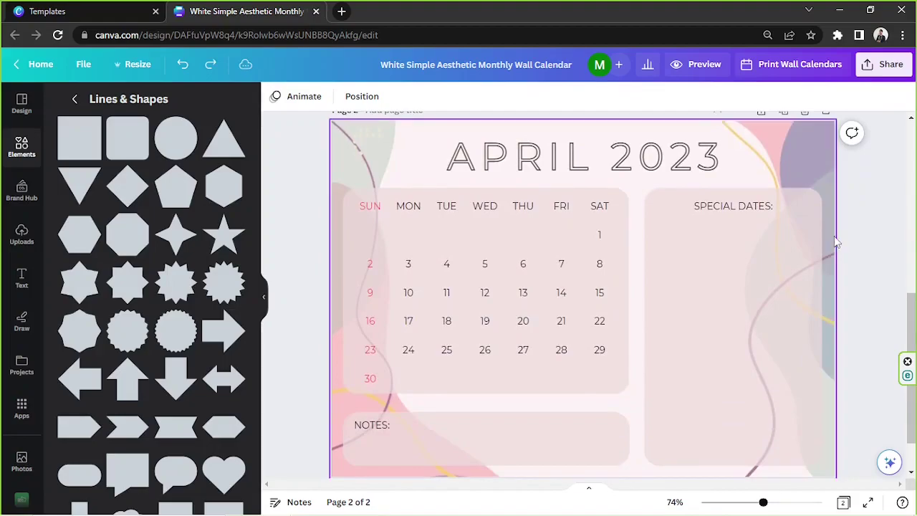
scroll(792, 200, "up", 5)
scroll(791, 200, "down", 3)
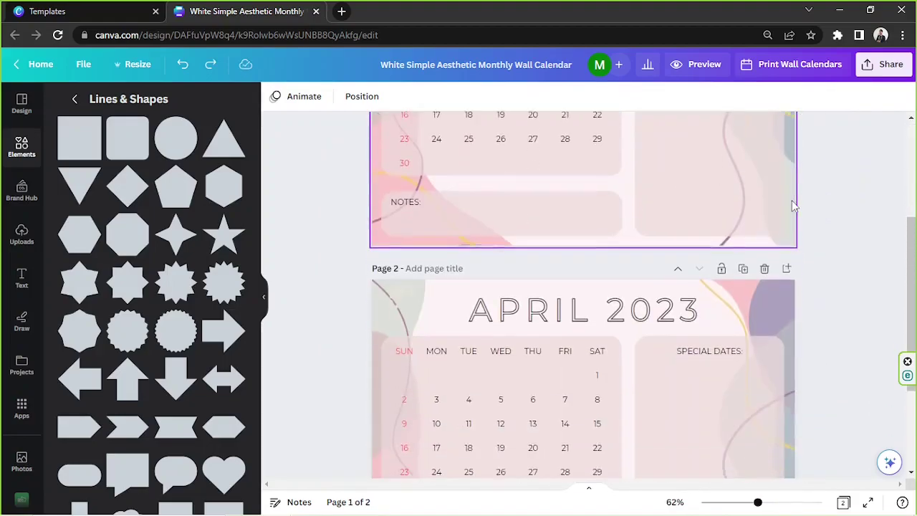
scroll(600, 244, "up", 3)
left_click_drag(342, 166, 862, 440)
scroll(865, 263, "down", 4)
scroll(865, 264, "down", 2)
Replace APRIL with MAY in page 2's title so it reads MAY 2023
double_click(589, 150)
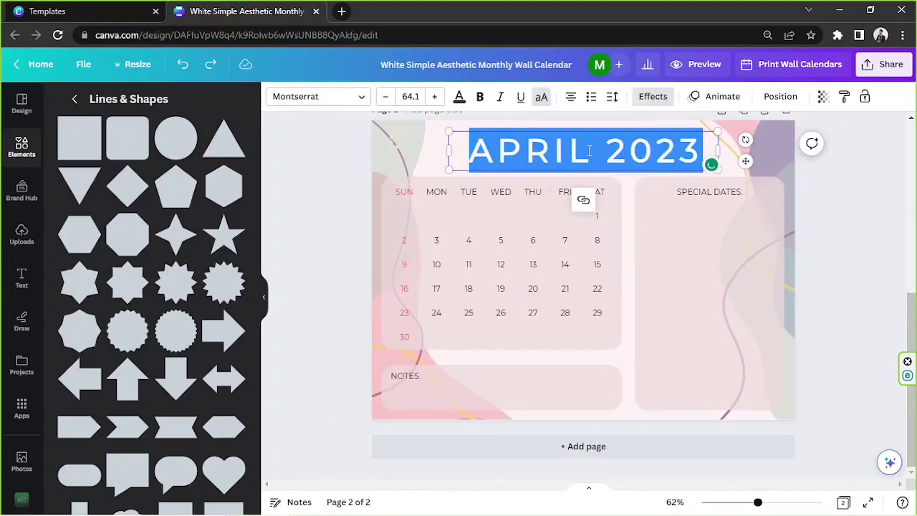
left_click_drag(589, 150, 480, 148)
key("BackSpace")
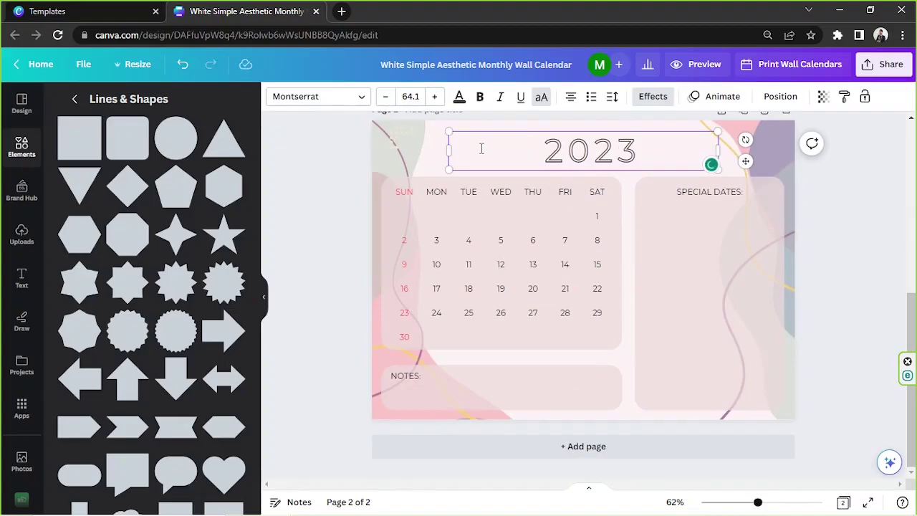
type("MAY")
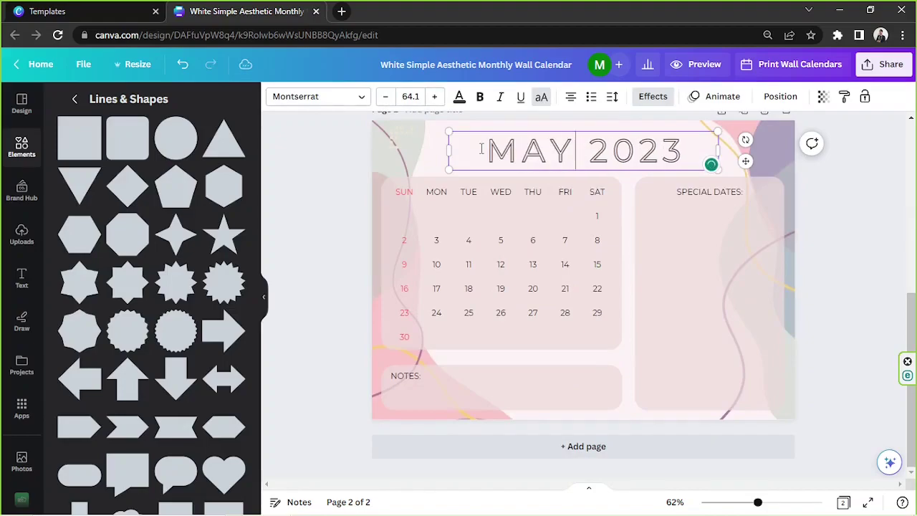
left_click(802, 230)
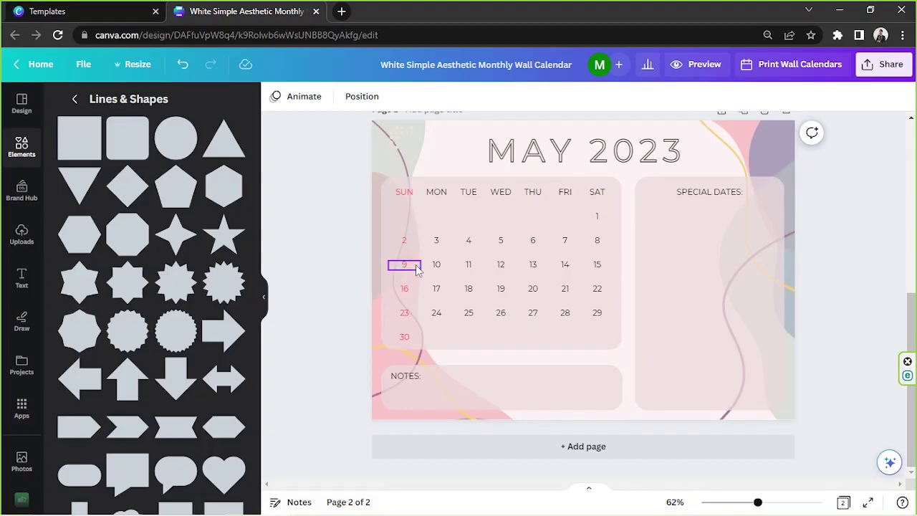
Select page 2's background image, then move from the Elements panel to Uploads
left_click(452, 240)
scroll(437, 215, "up", 2)
scroll(423, 197, "down", 2)
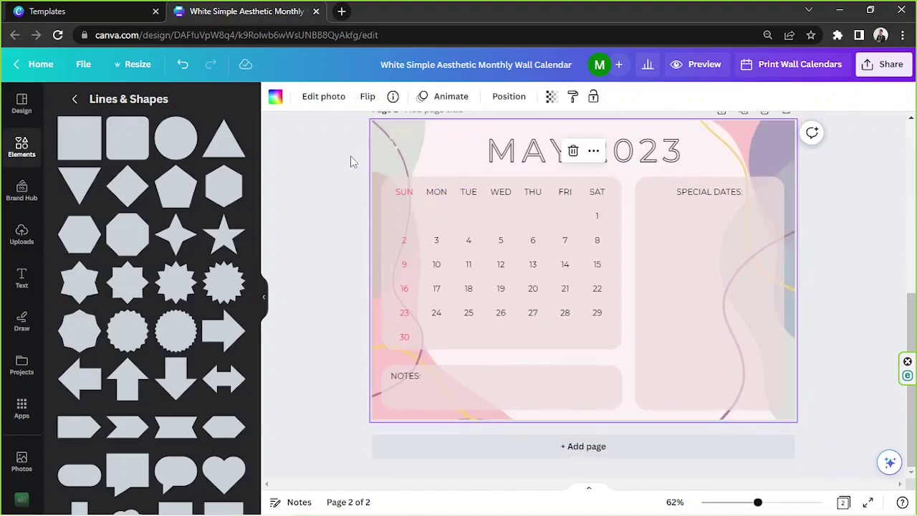
scroll(350, 155, "up", 5)
scroll(480, 236, "down", 5)
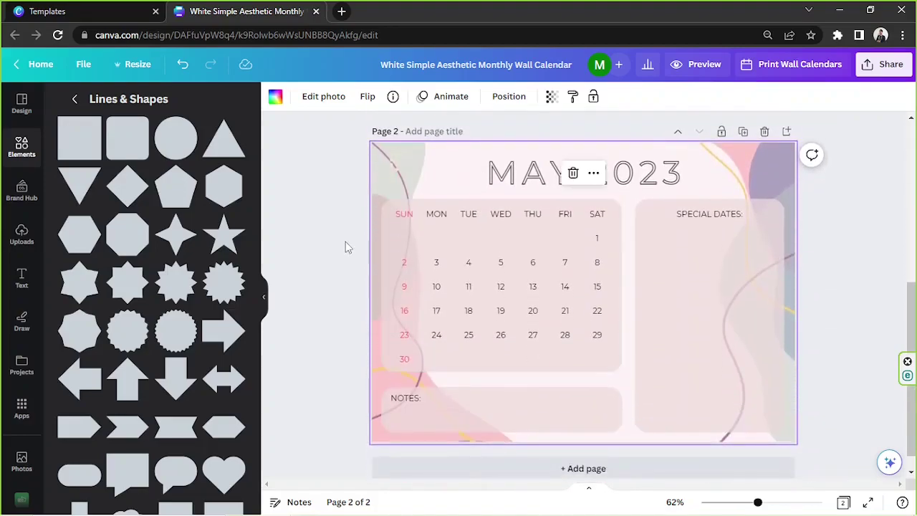
left_click(20, 150)
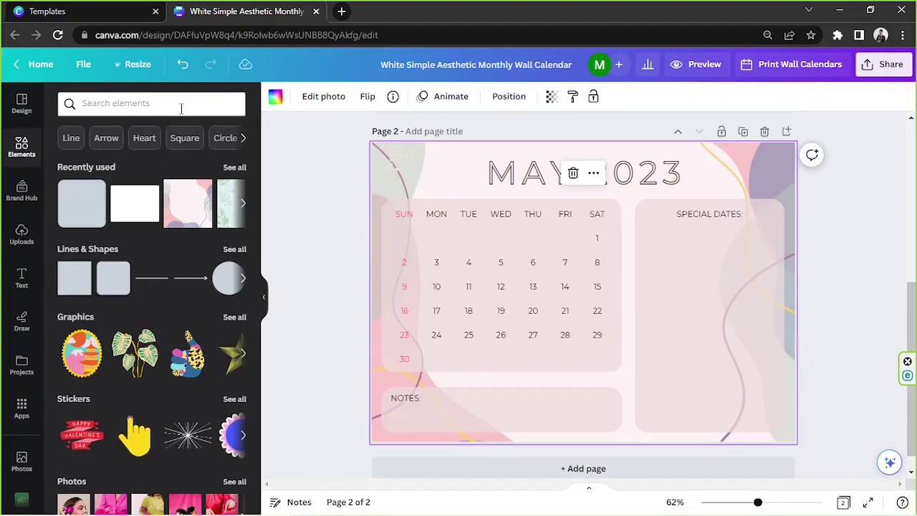
left_click(22, 234)
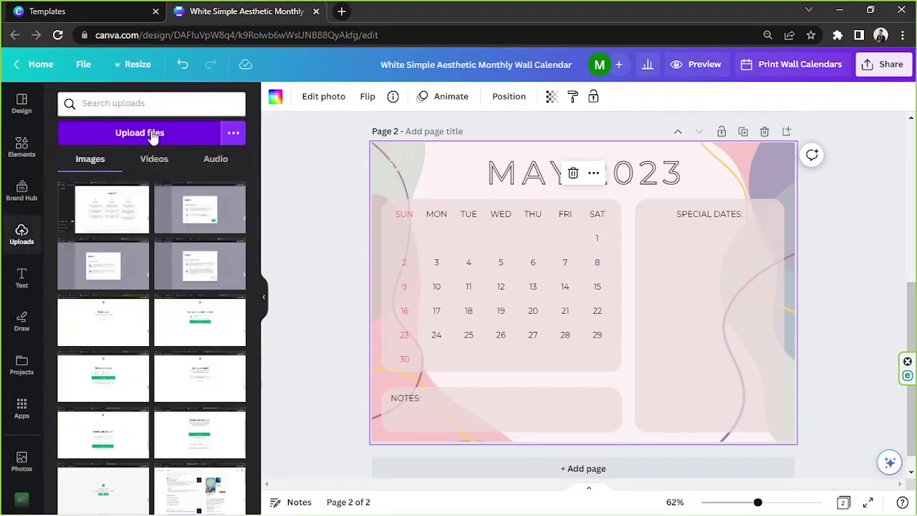
Search Elements for BACKGROUND and filter the results to Graphics
left_click(21, 154)
left_click(90, 108)
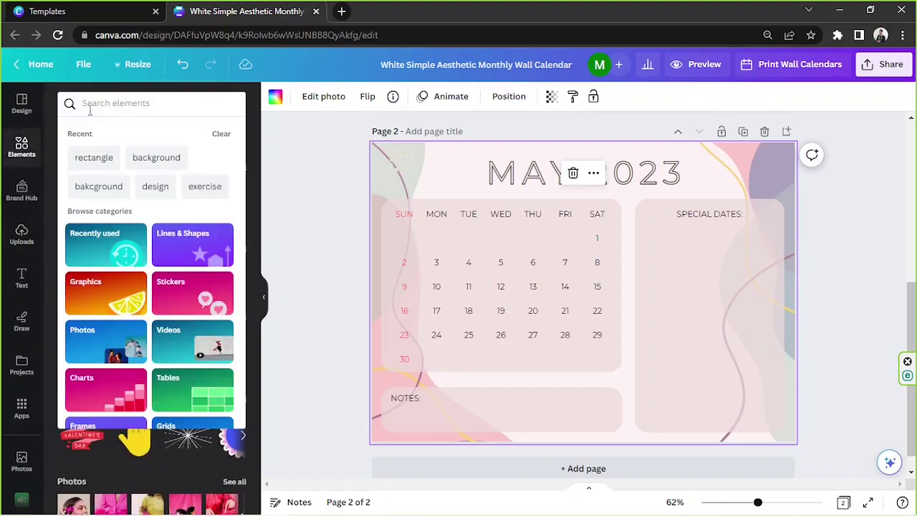
type("BACKGROUND")
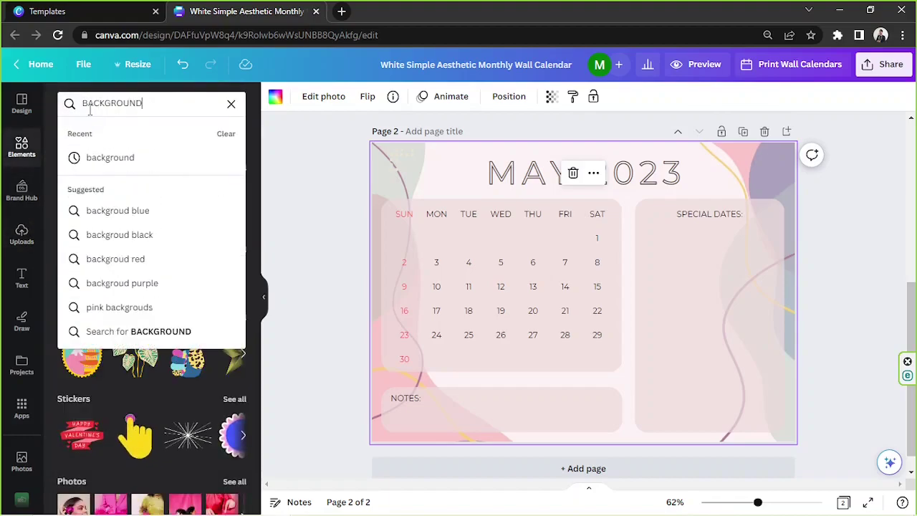
key("Return")
left_click(101, 131)
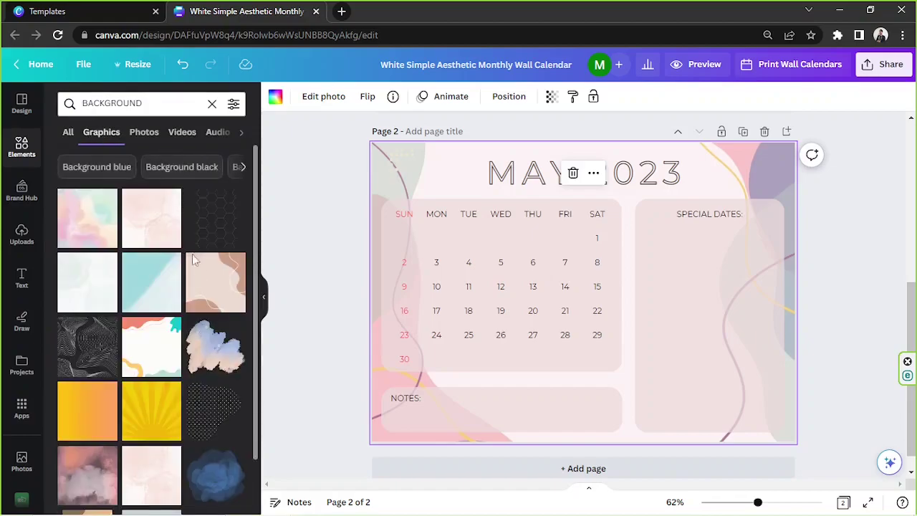
Try the peach abstract and then the wavy-frame graphic as the page background
left_click(205, 285)
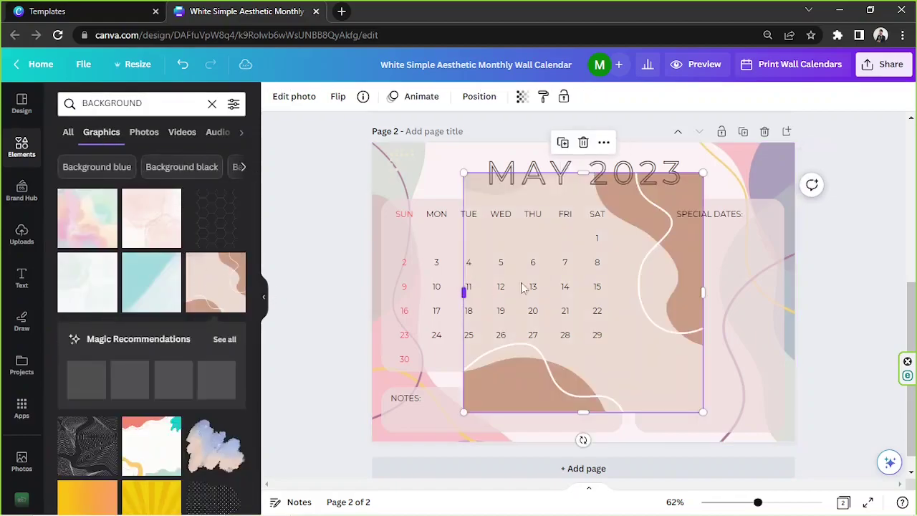
right_click(669, 262)
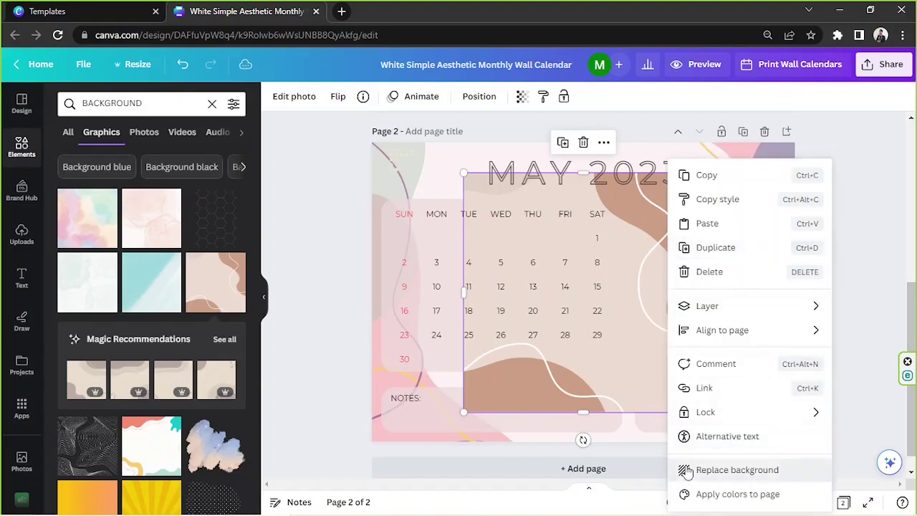
left_click(788, 469)
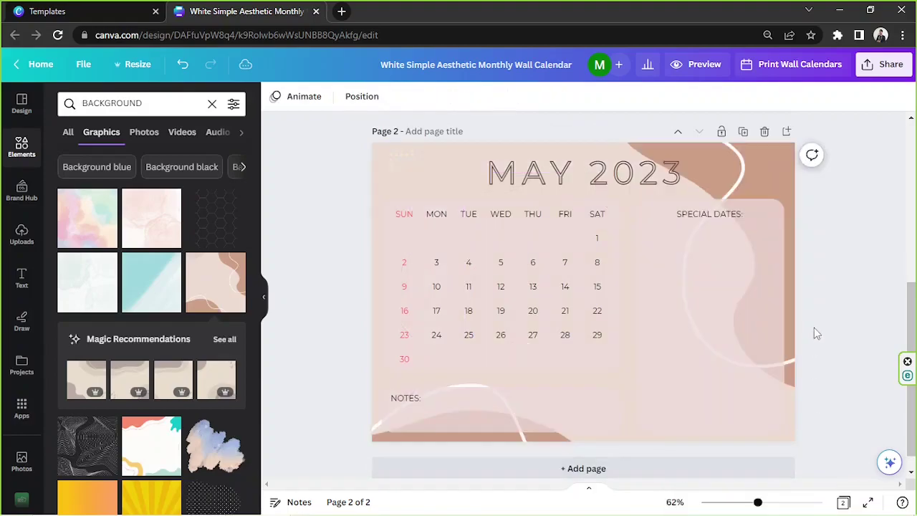
scroll(219, 301, "down", 4)
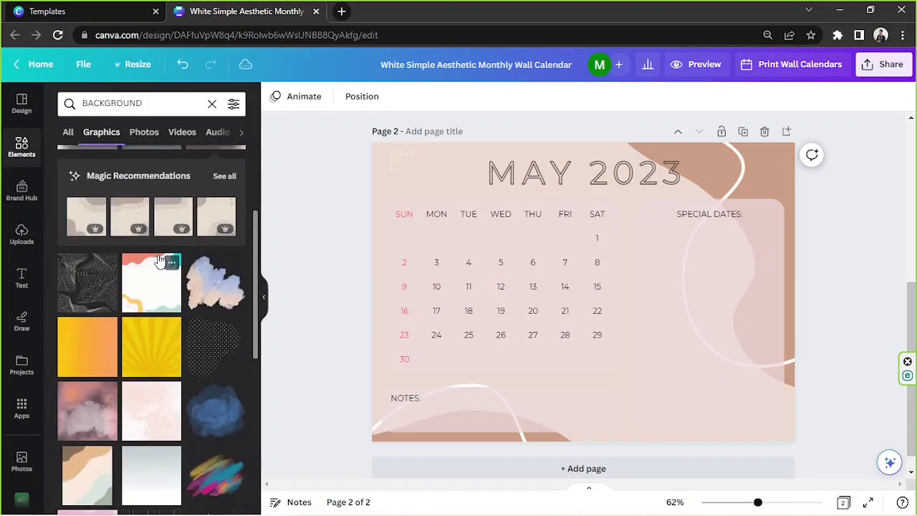
left_click(132, 289)
right_click(674, 270)
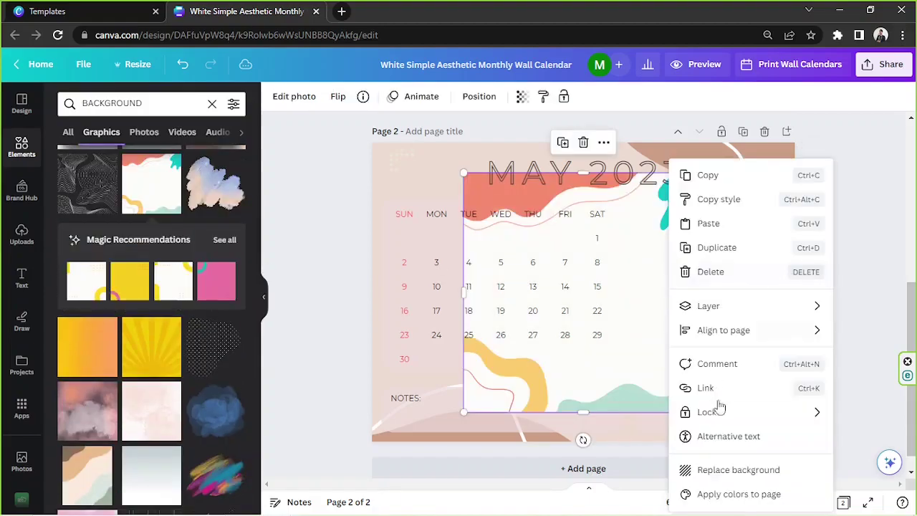
left_click(716, 470)
Make the leafy light-blue graphic the May page's background
scroll(184, 307, "down", 5)
left_click(157, 276)
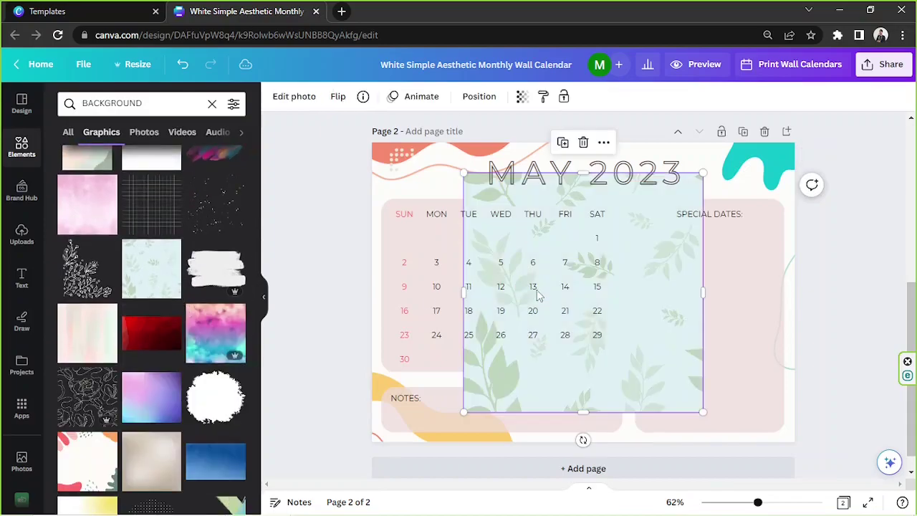
right_click(661, 283)
left_click(677, 470)
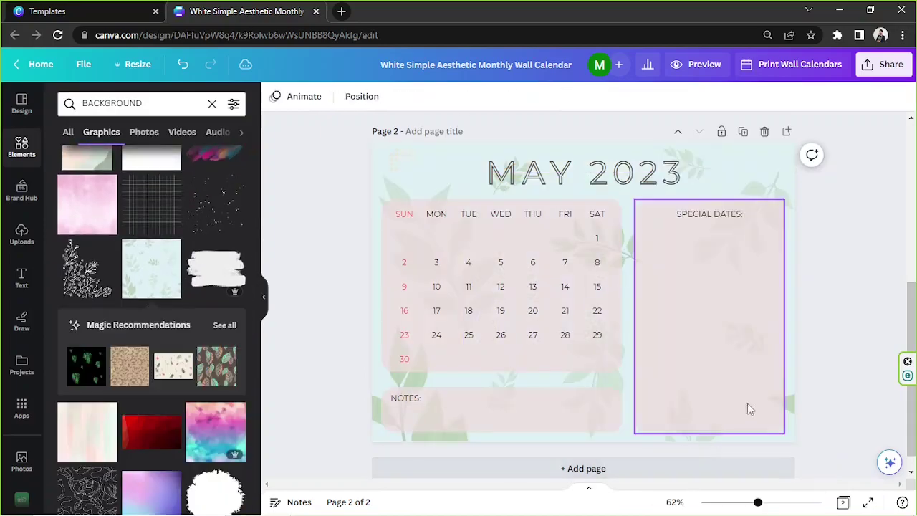
Fill the calendar grid, Special Dates and Notes panels with the sage-green photo colour
left_click(538, 228)
left_click(339, 96)
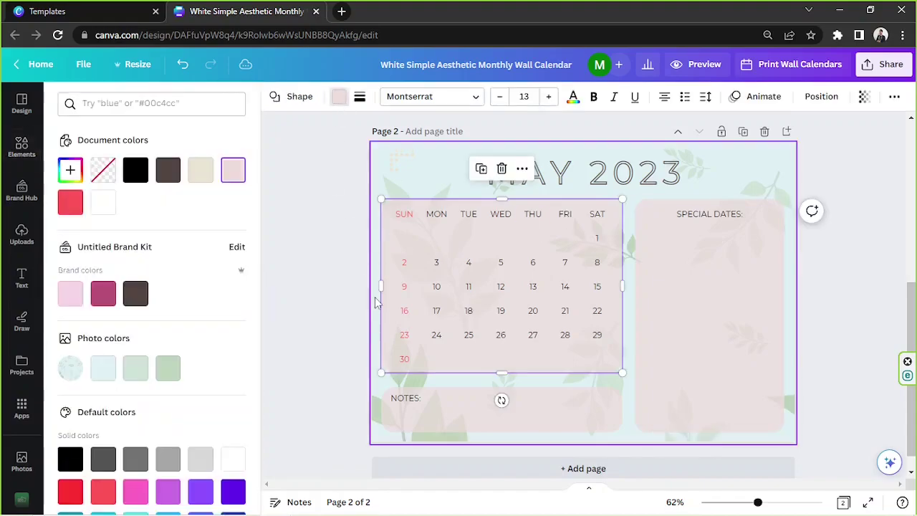
left_click(168, 369)
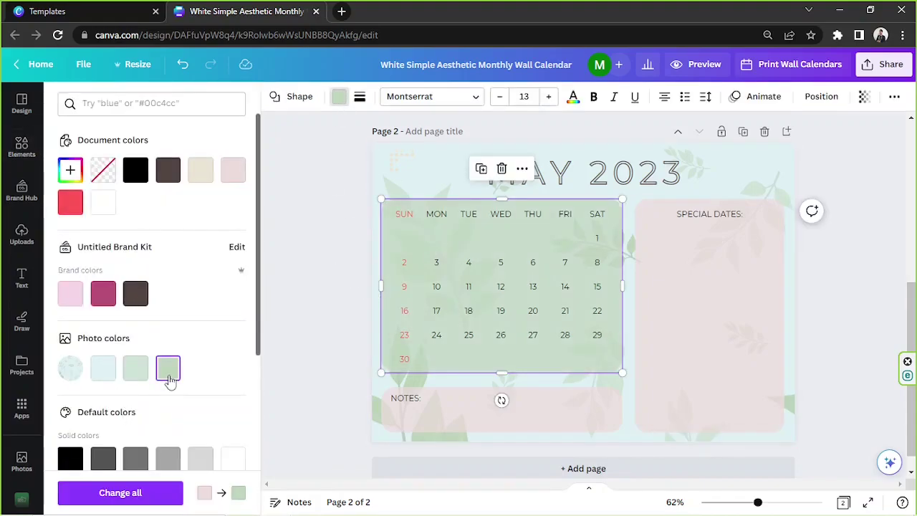
left_click(672, 270)
left_click(168, 368)
key("Tab")
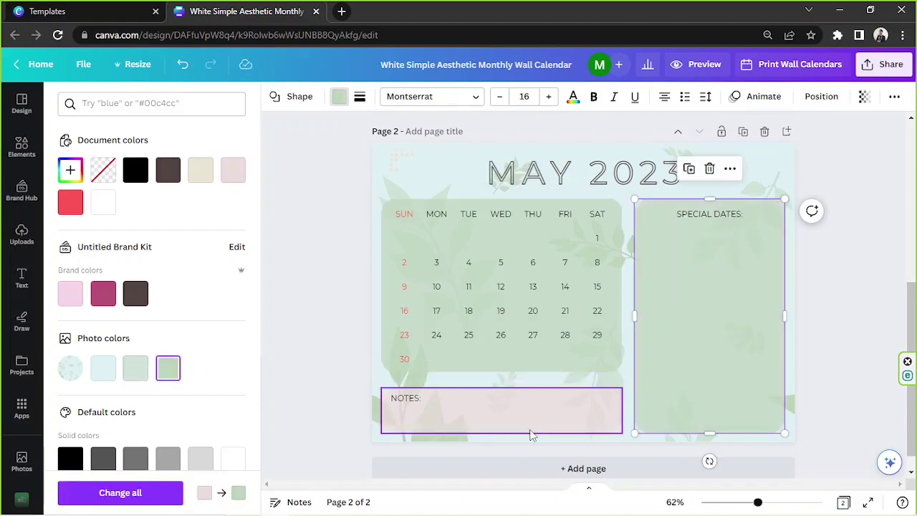
left_click(167, 367)
left_click(322, 276)
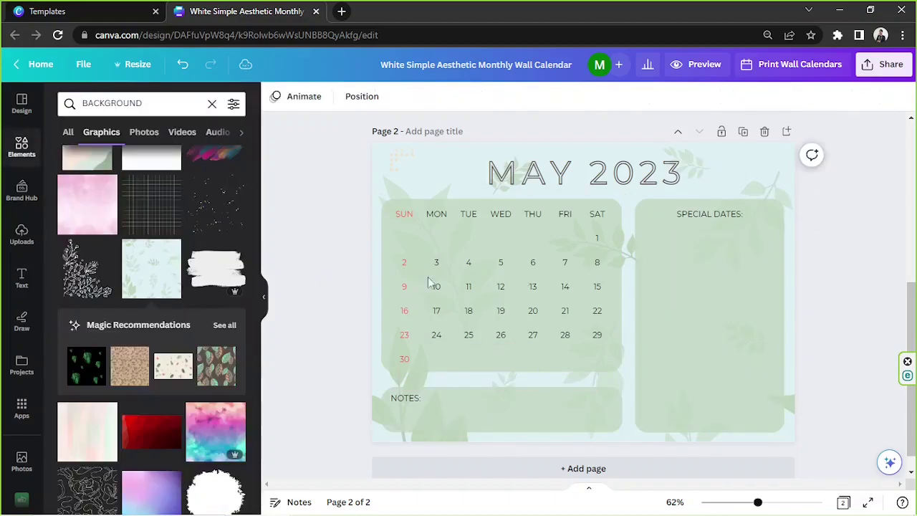
scroll(853, 281, "up", 5)
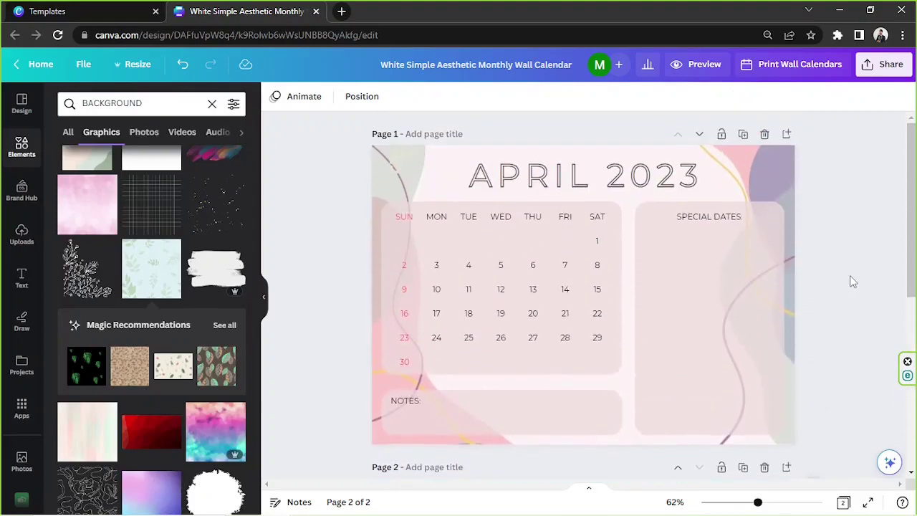
scroll(852, 281, "down", 2)
scroll(853, 281, "down", 3)
scroll(853, 282, "up", 4)
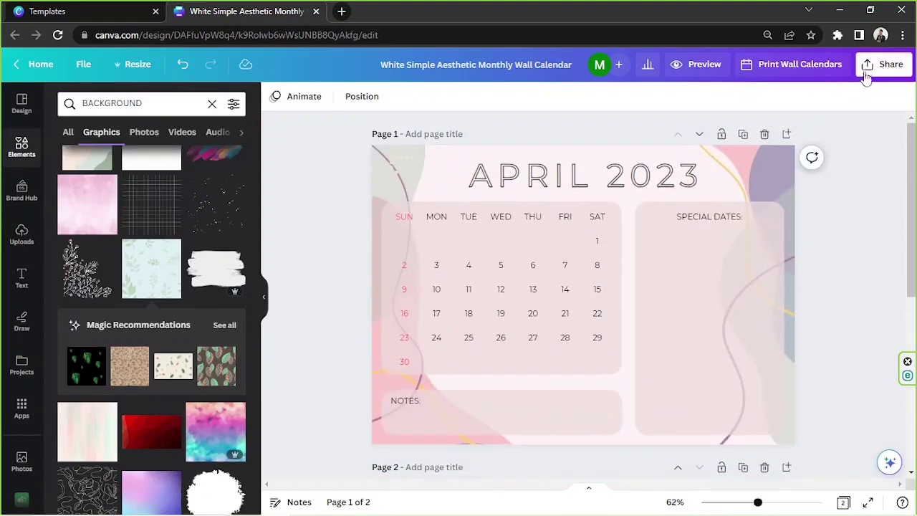
Open Share > Download with PNG as the file type for all 2 pages
left_click(878, 72)
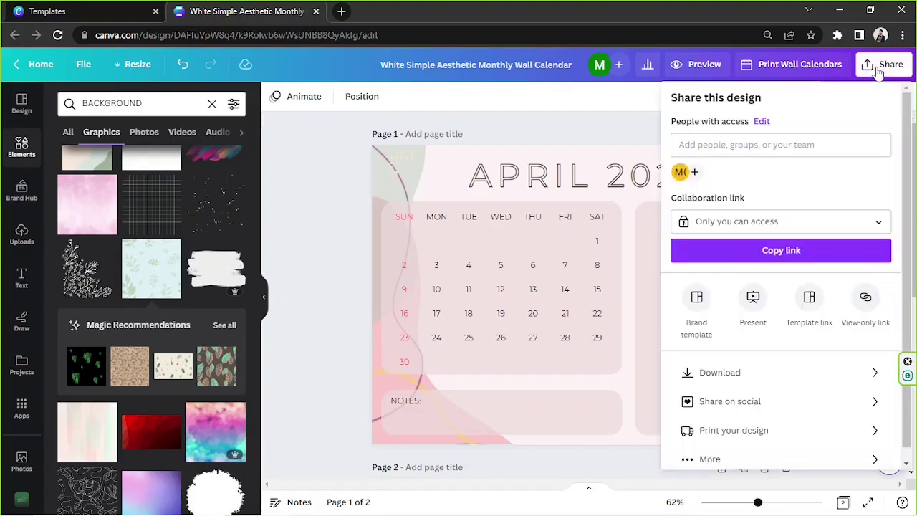
left_click(756, 375)
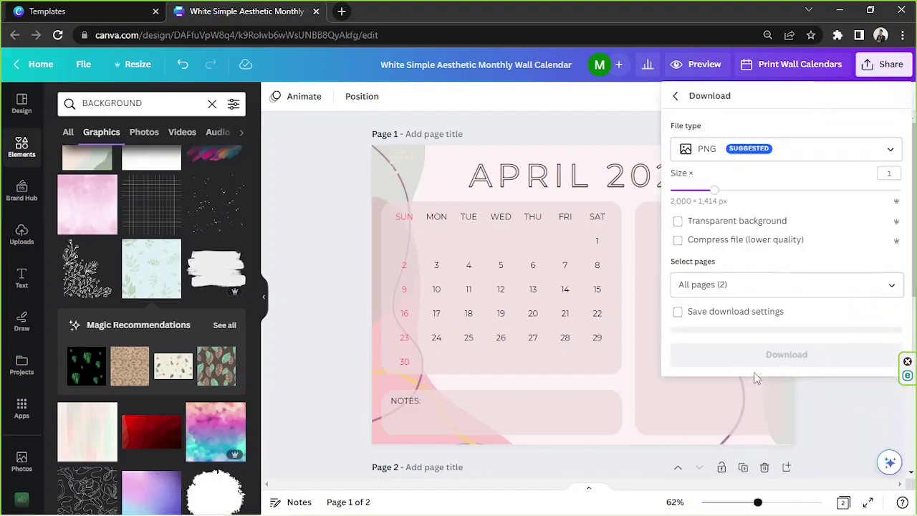
left_click(735, 146)
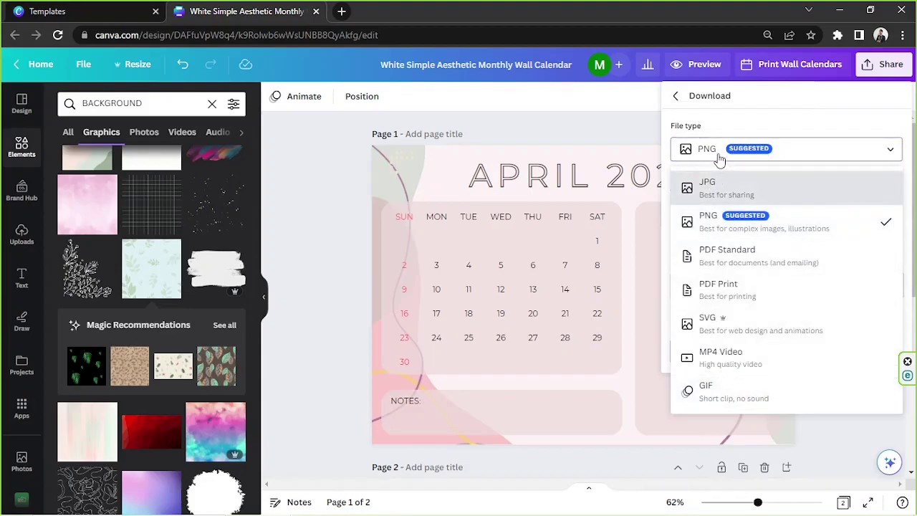
left_click(720, 159)
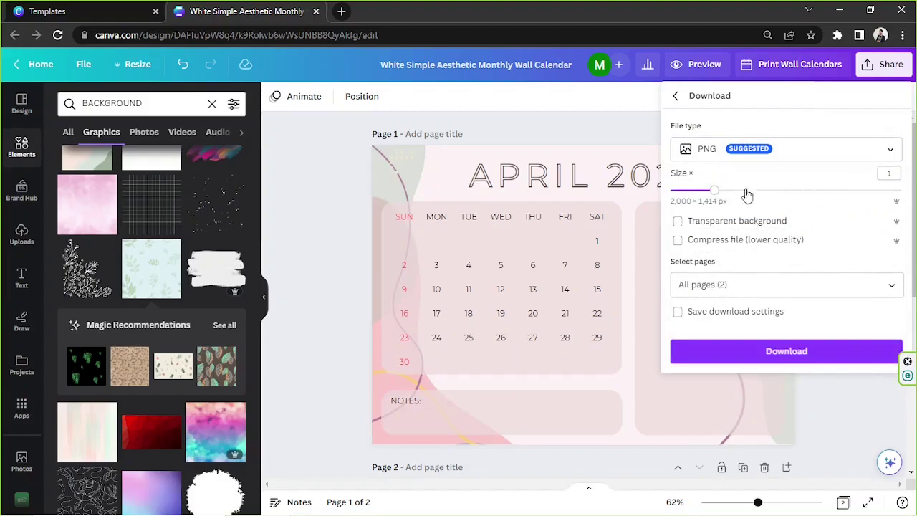